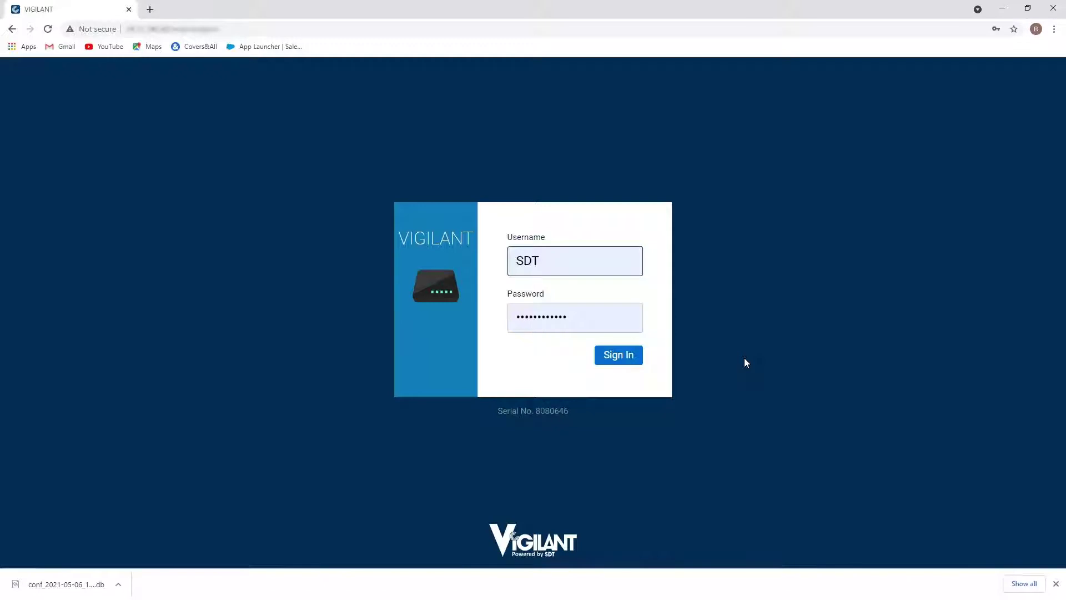
Sign in with the prefilled credentials and open the Configuration area
{"action": "left_click", "coordinate": [632, 357]}
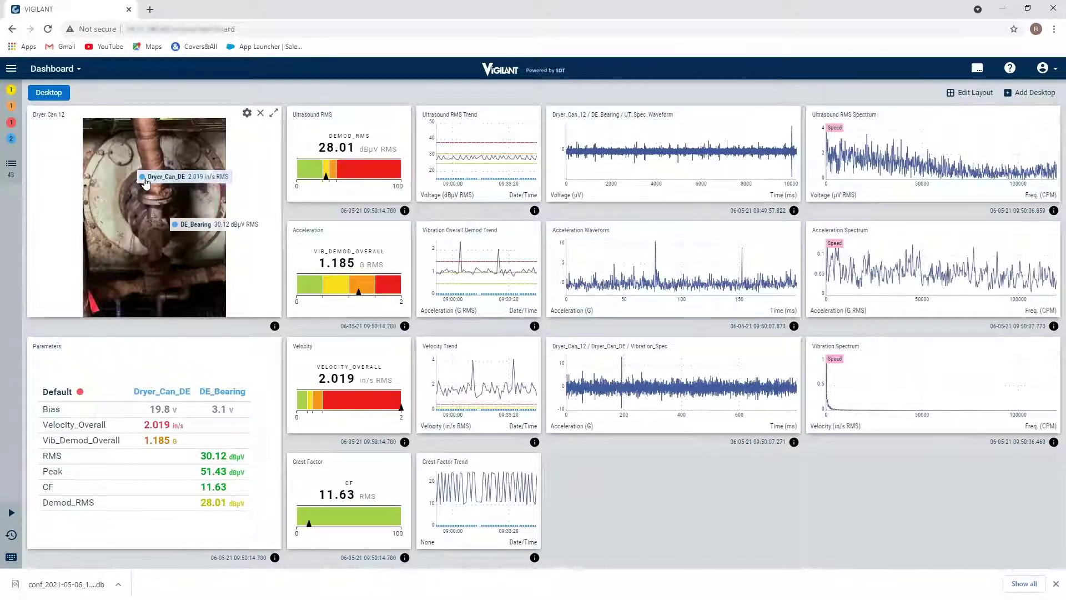
{"action": "left_click", "coordinate": [77, 71]}
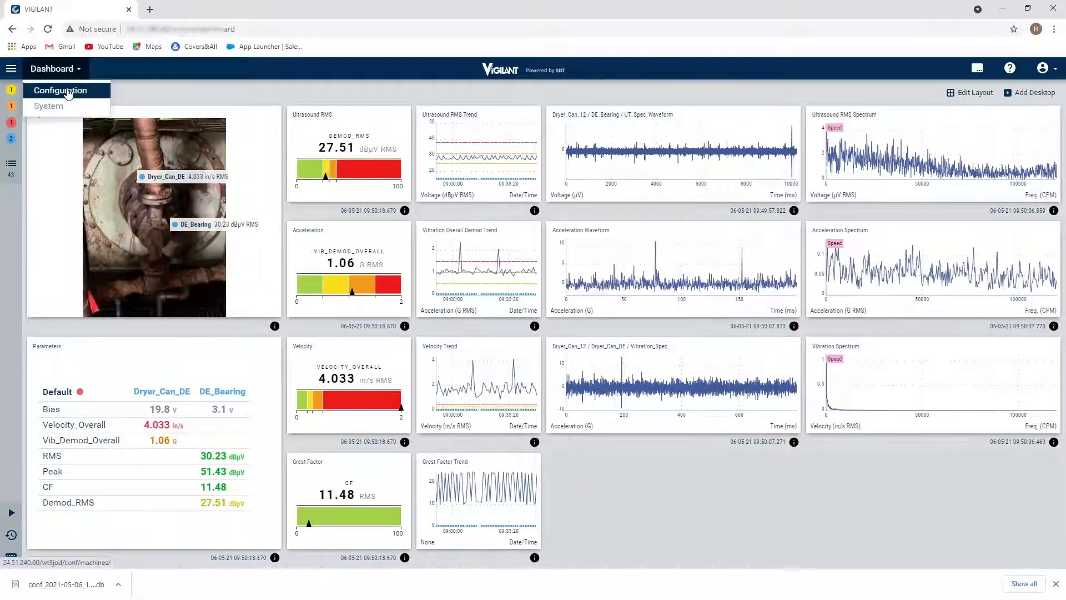
{"action": "left_click", "coordinate": [61, 90]}
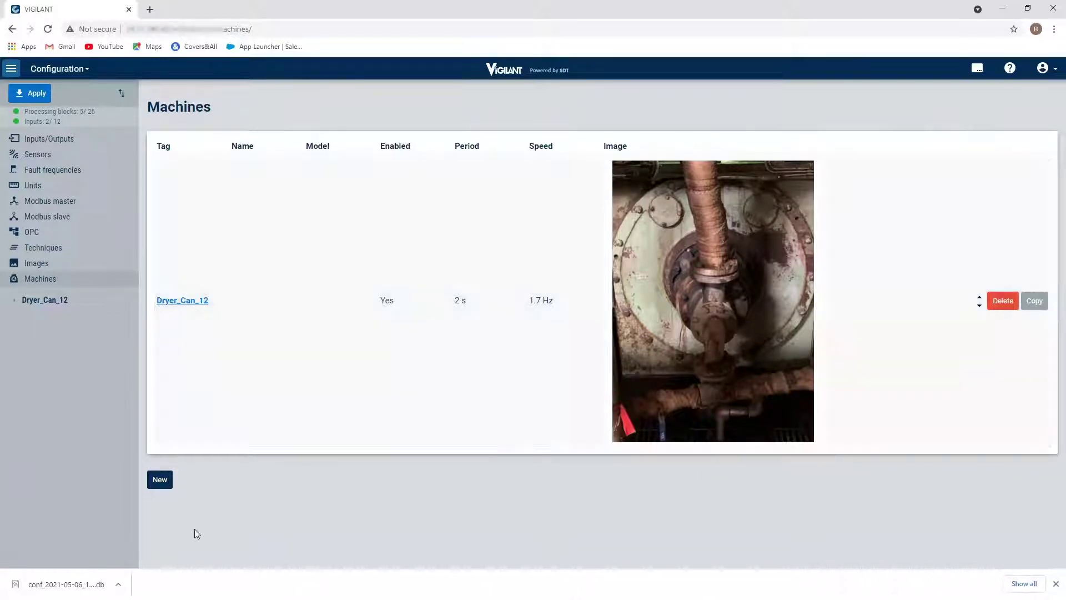
Start a new machine and give it the tag Waste_Water_Pump
{"action": "left_click", "coordinate": [161, 481]}
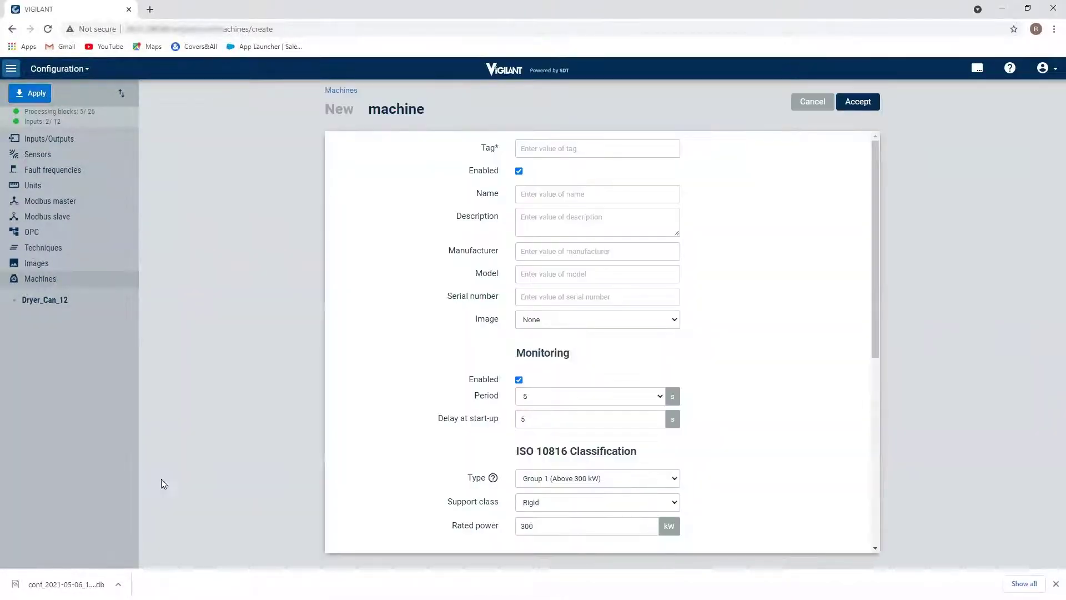
{"action": "left_click", "coordinate": [563, 150]}
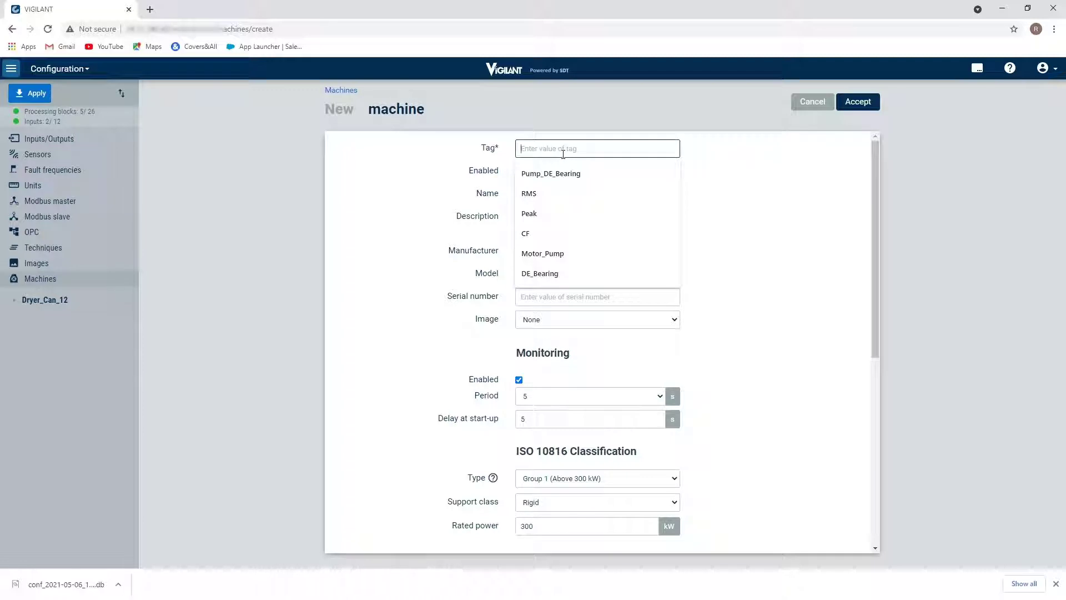
{"action": "type", "text": "Waste"}
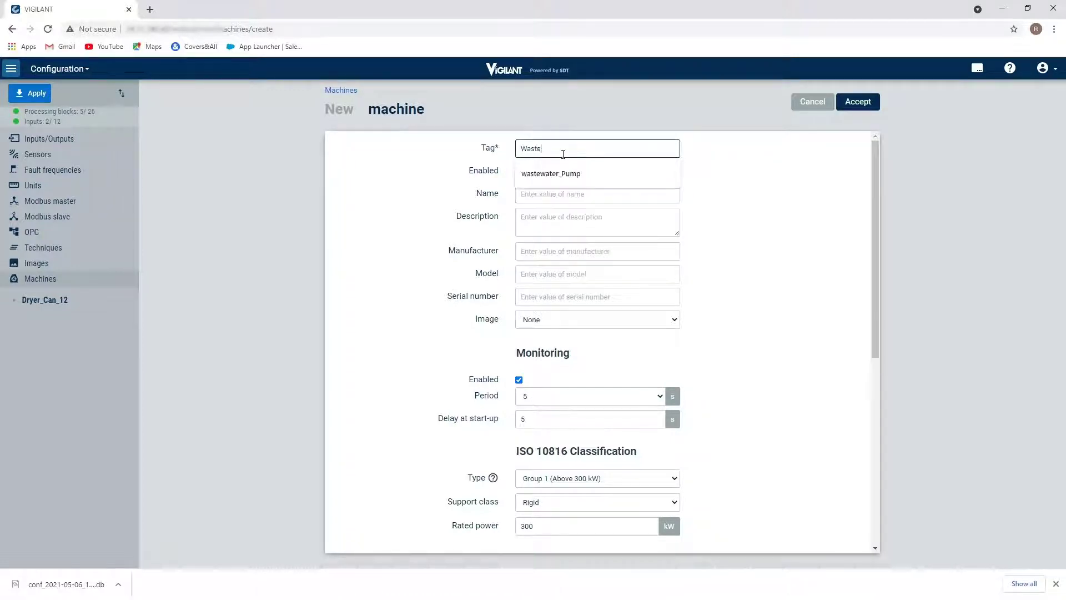
{"action": "type", "text": "_Water"}
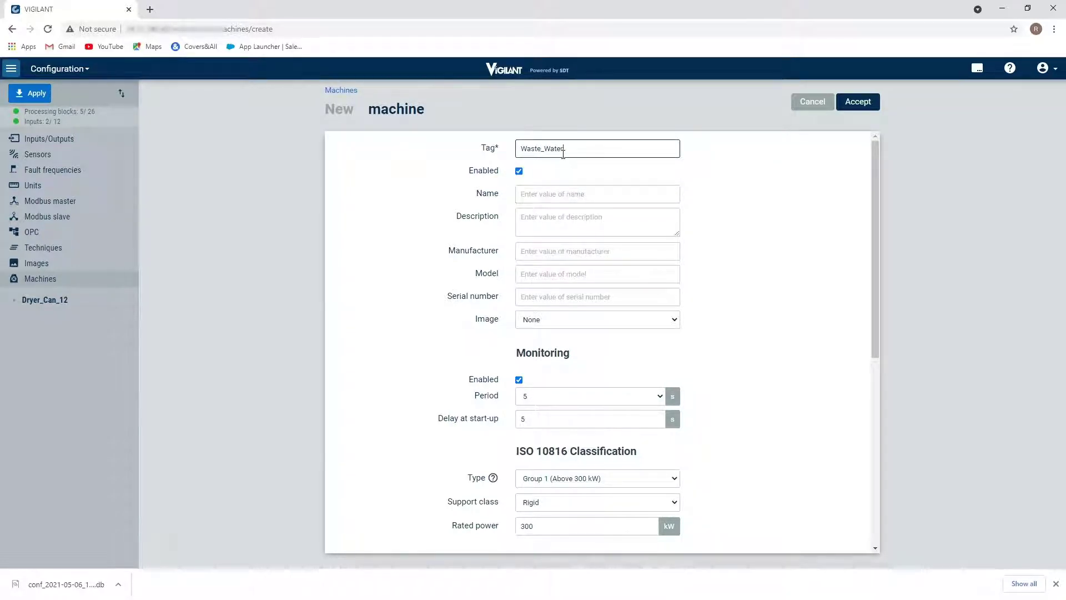
{"action": "type", "text": "_Pump"}
Assign the image IMG_0910 (2).JPG to the machine, set its monitoring period to 2 s and accept it
{"action": "left_click", "coordinate": [676, 321]}
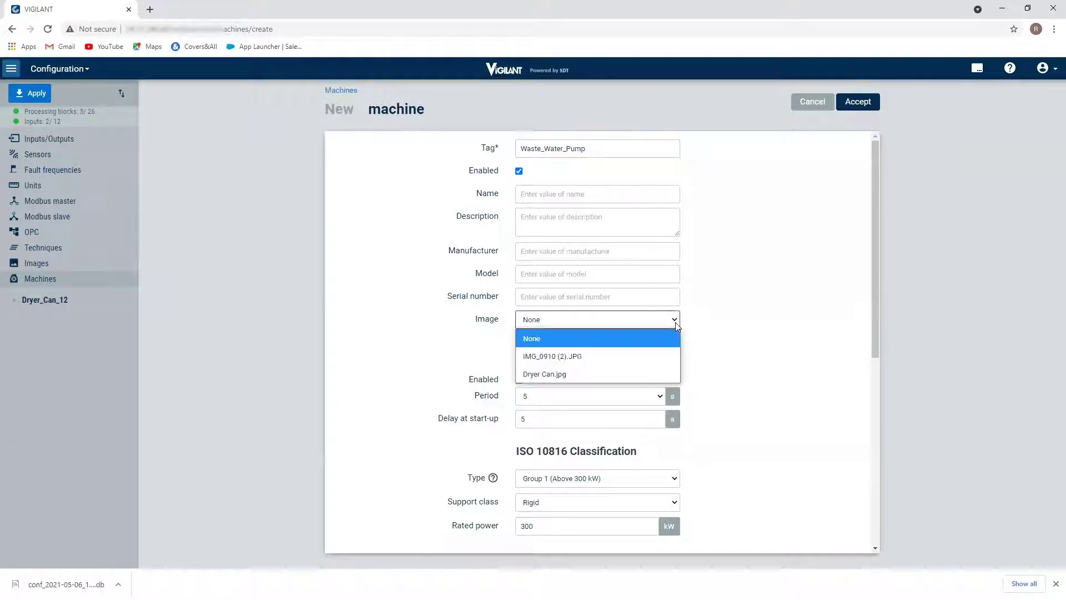
{"action": "left_click", "coordinate": [614, 356]}
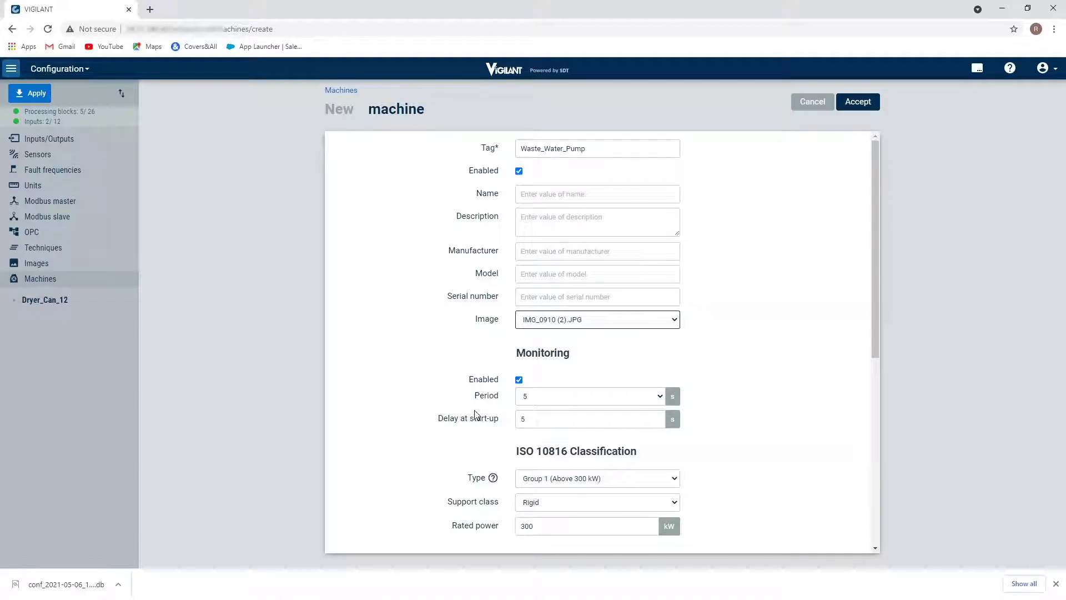
{"action": "left_click", "coordinate": [661, 399]}
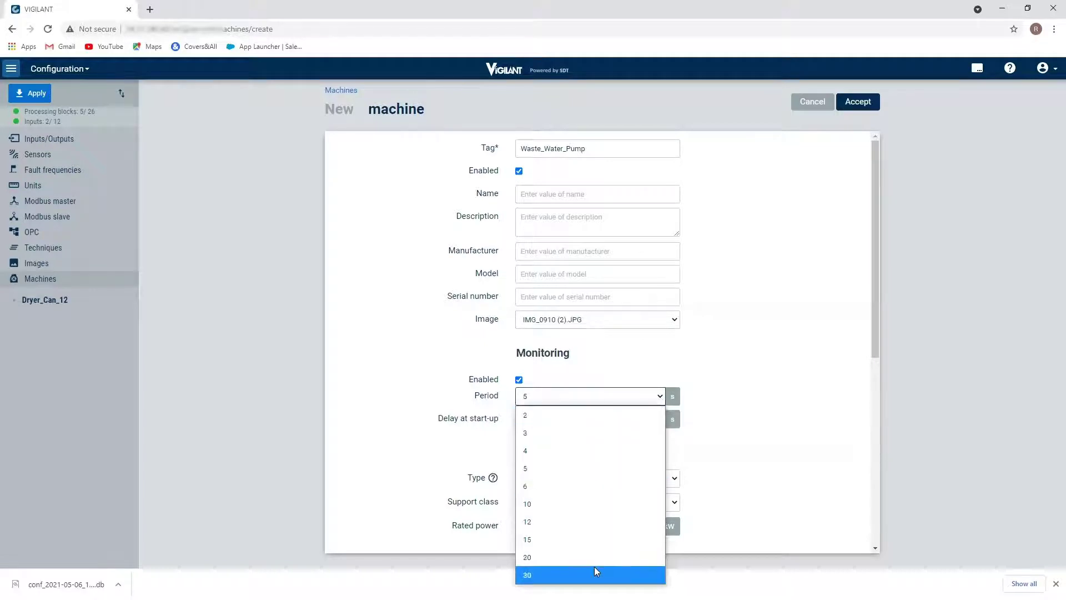
{"action": "left_click", "coordinate": [560, 414]}
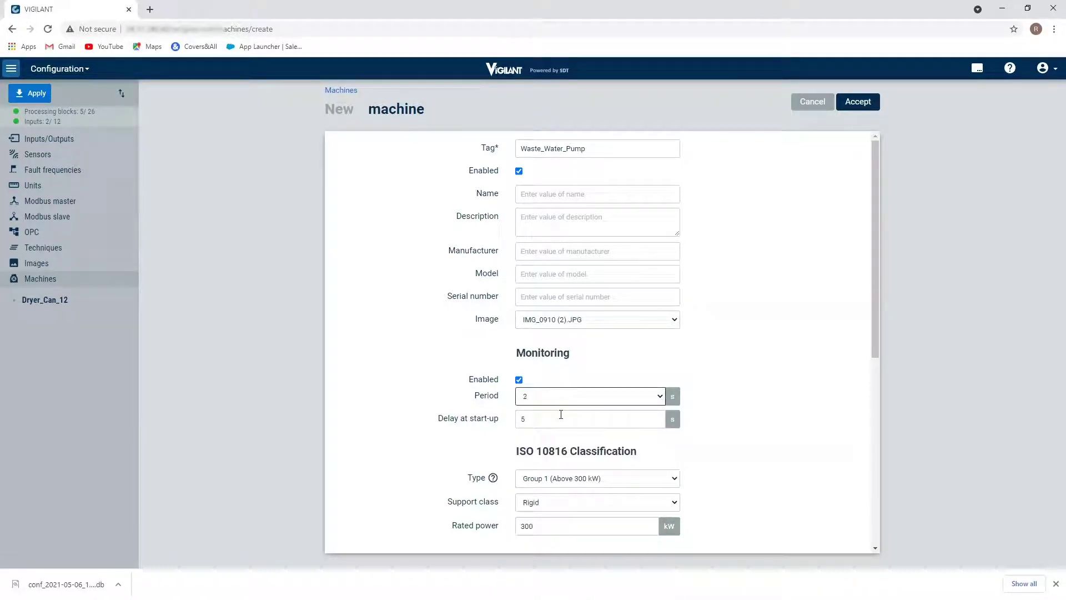
{"action": "left_click", "coordinate": [847, 105]}
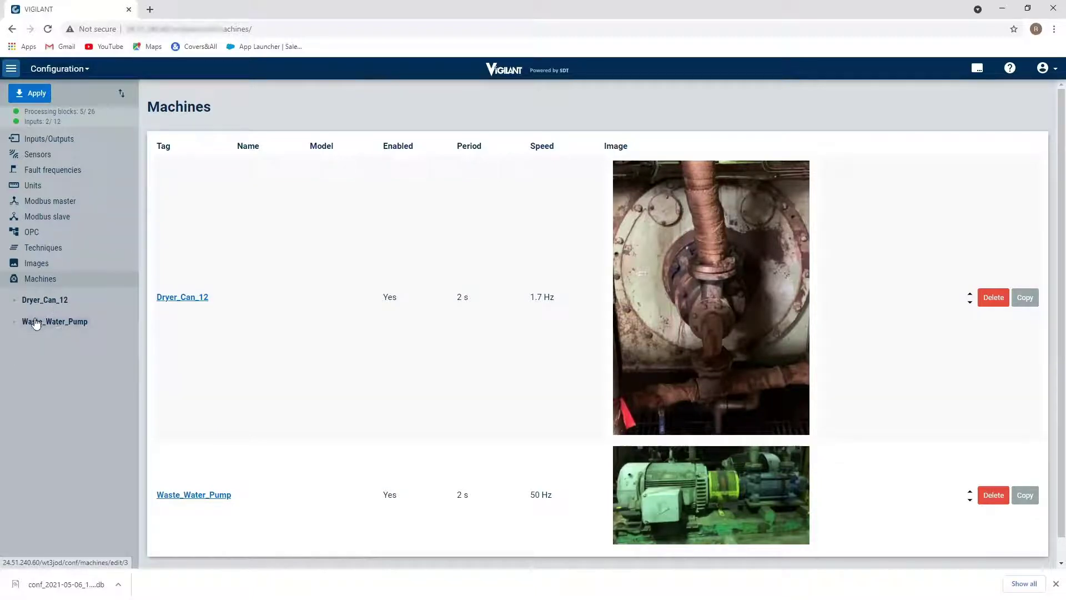
Review the Waste_Water_Pump machine's settings, from monitoring through ISO classification, speed and load
{"action": "left_click", "coordinate": [27, 324]}
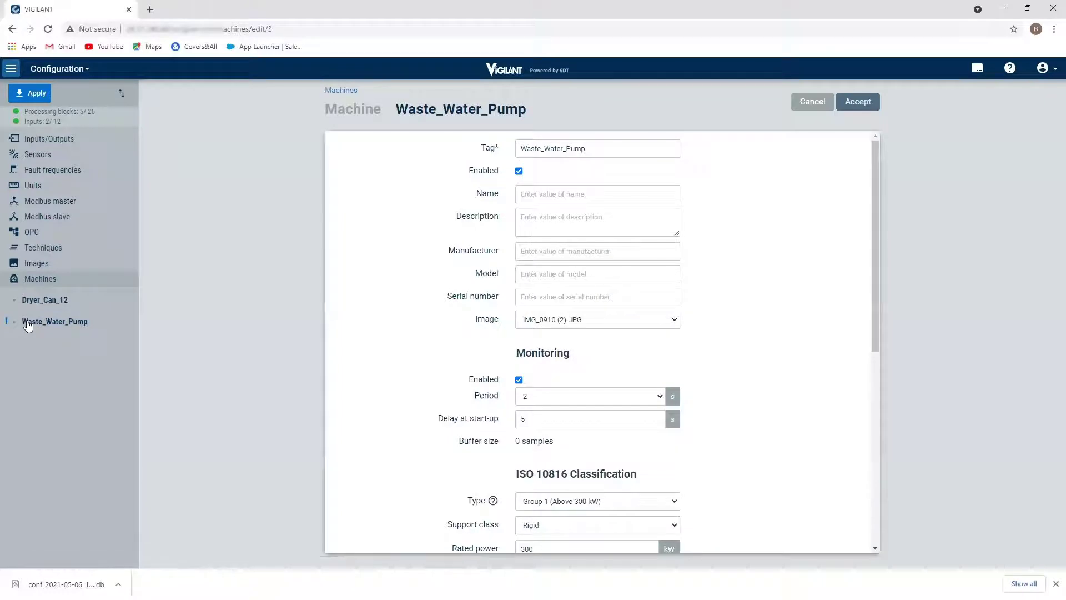
{"action": "scroll", "coordinate": [601, 301], "scroll_direction": "down", "scroll_amount": 3}
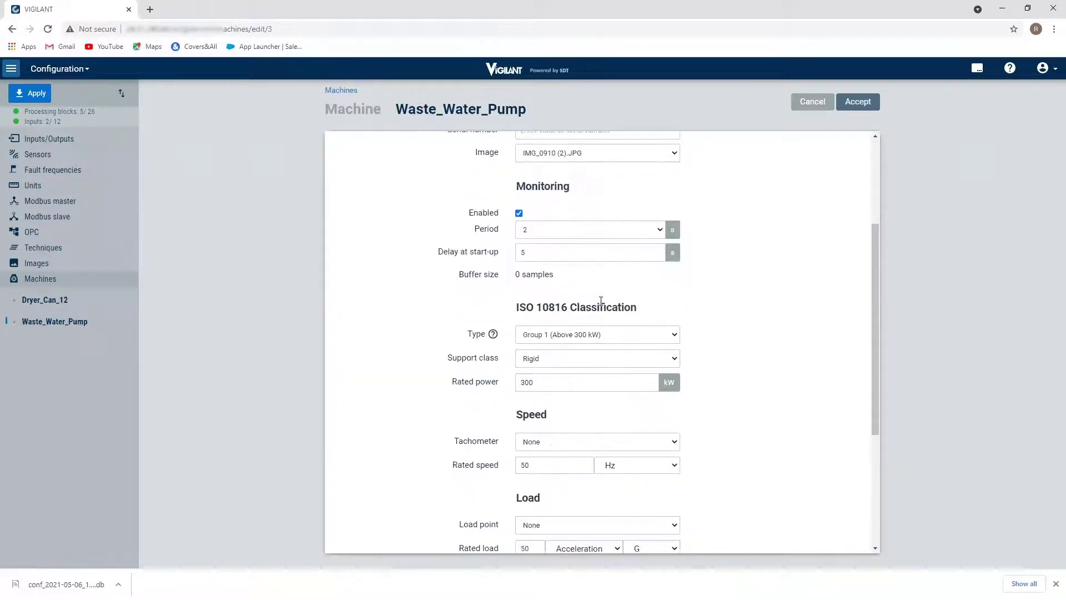
{"action": "scroll", "coordinate": [601, 303], "scroll_direction": "down", "scroll_amount": 4}
{"action": "scroll", "coordinate": [600, 305], "scroll_direction": "up", "scroll_amount": 7}
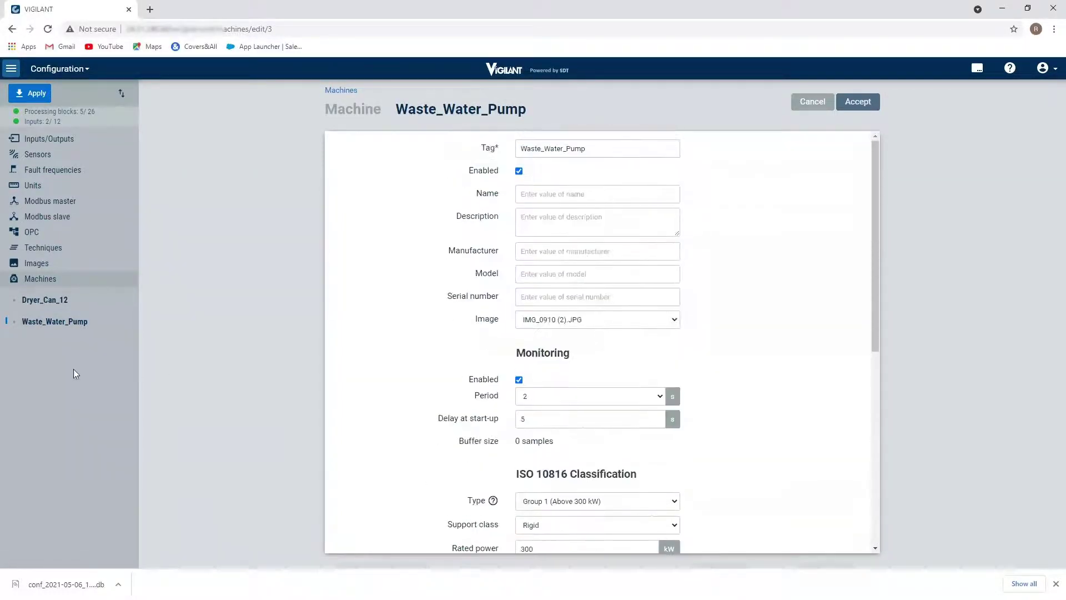
Expand the Waste_Water_Pump machine, view its points and check how the system's inputs are assigned
{"action": "left_click", "coordinate": [14, 324]}
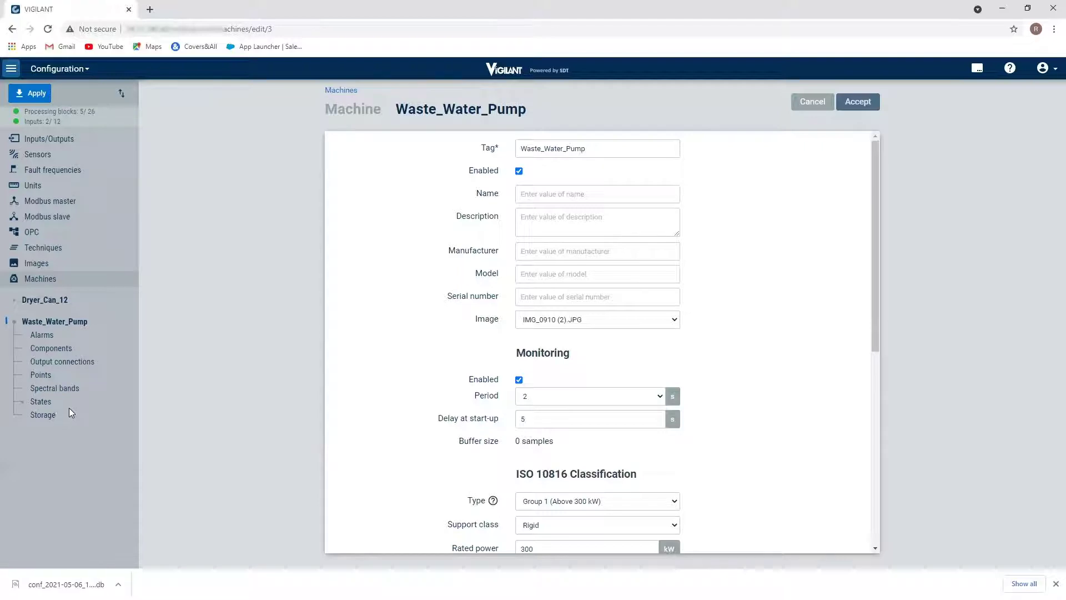
{"action": "left_click", "coordinate": [40, 378]}
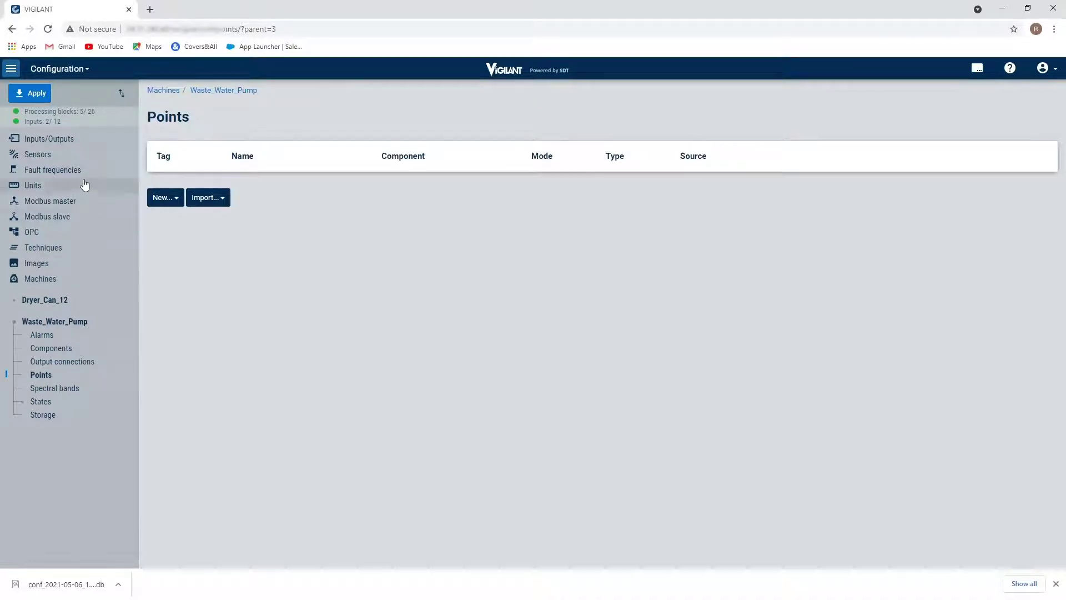
{"action": "left_click", "coordinate": [44, 141]}
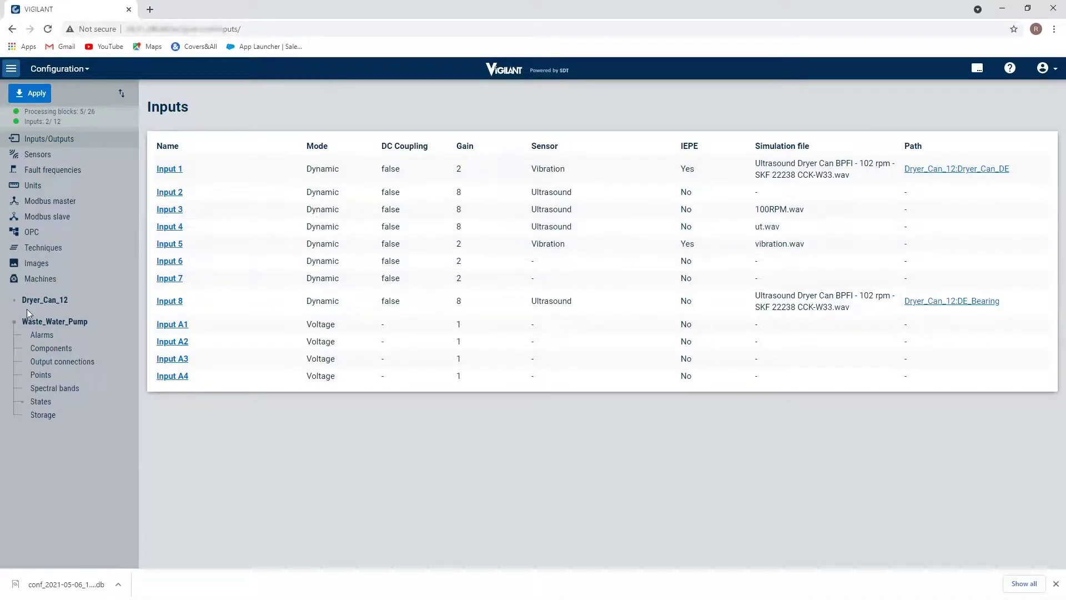
Start a new dynamic point for Waste_Water_Pump and set its tag to WW_Pump_DE
{"action": "left_click", "coordinate": [42, 374]}
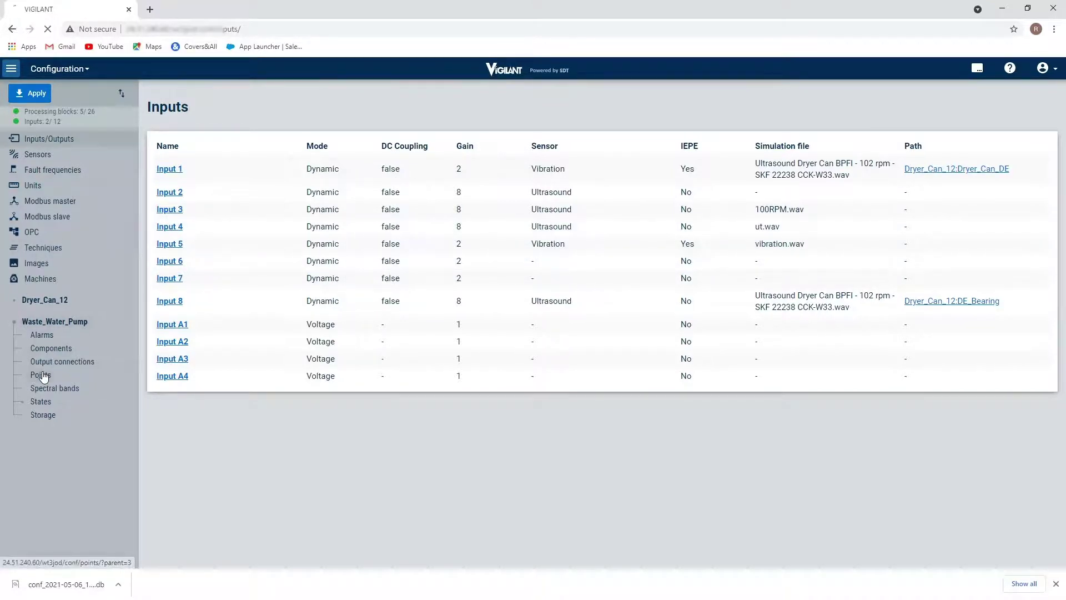
{"action": "left_click", "coordinate": [163, 199]}
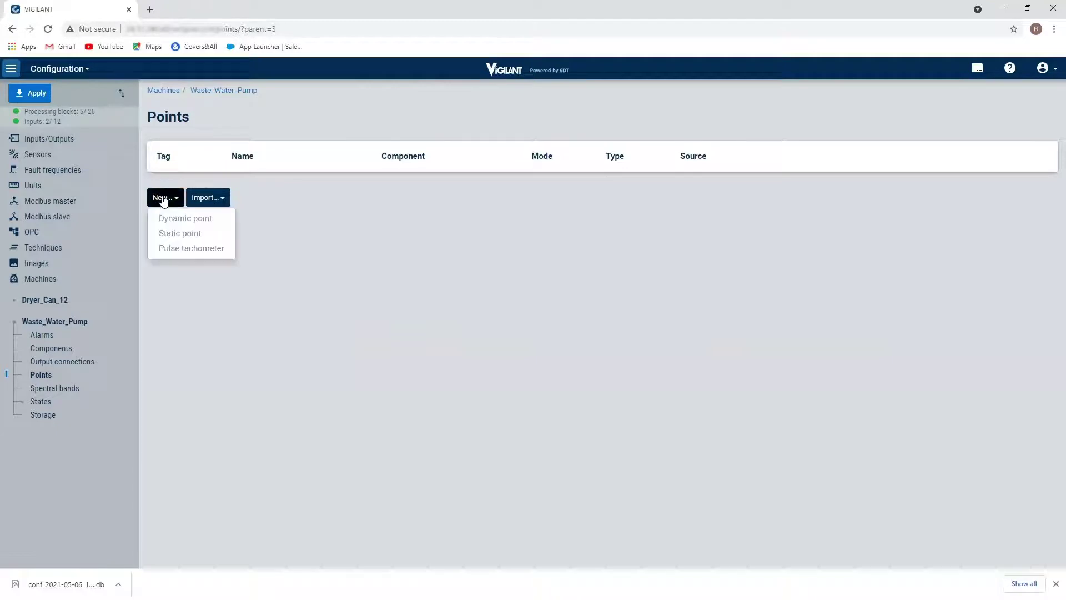
{"action": "left_click", "coordinate": [164, 221]}
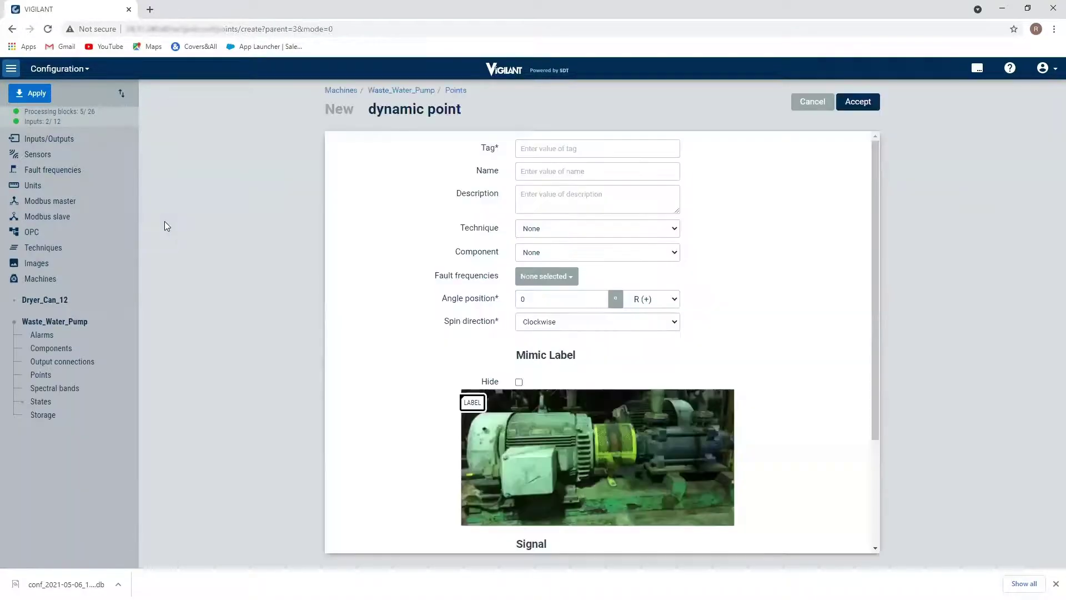
{"action": "left_click", "coordinate": [545, 149]}
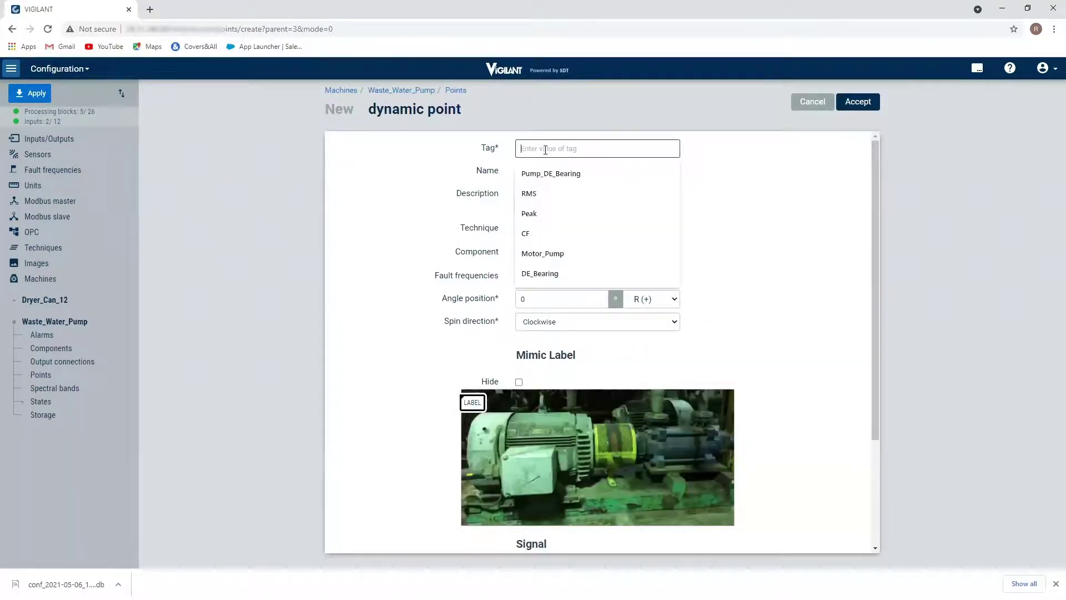
{"action": "left_click", "coordinate": [543, 168]}
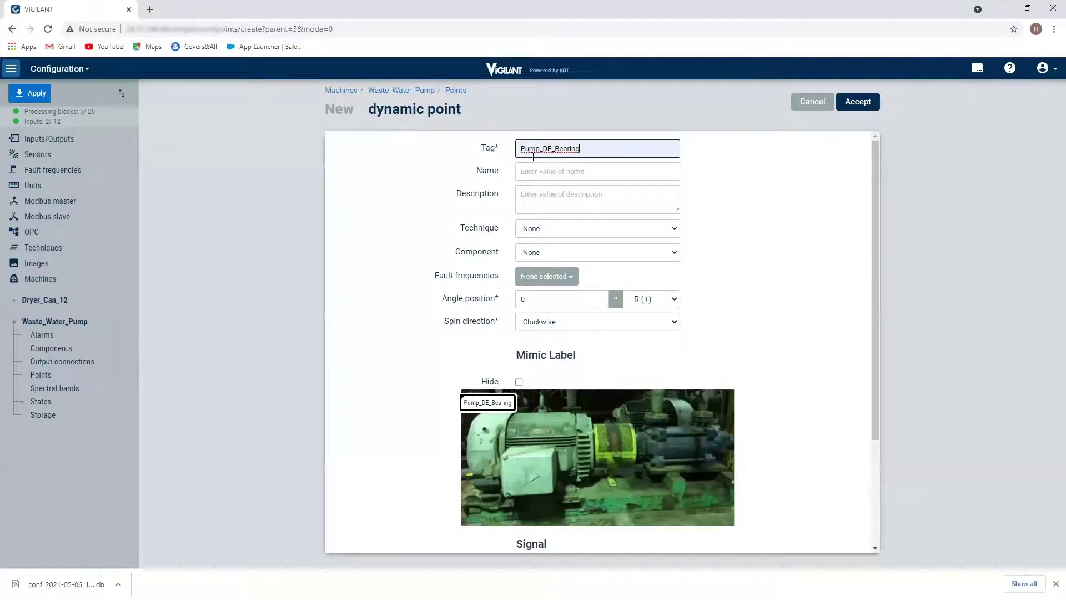
{"action": "left_click_drag", "start_coordinate": [581, 149], "coordinate": [507, 150]}
{"action": "type", "text": "W"}
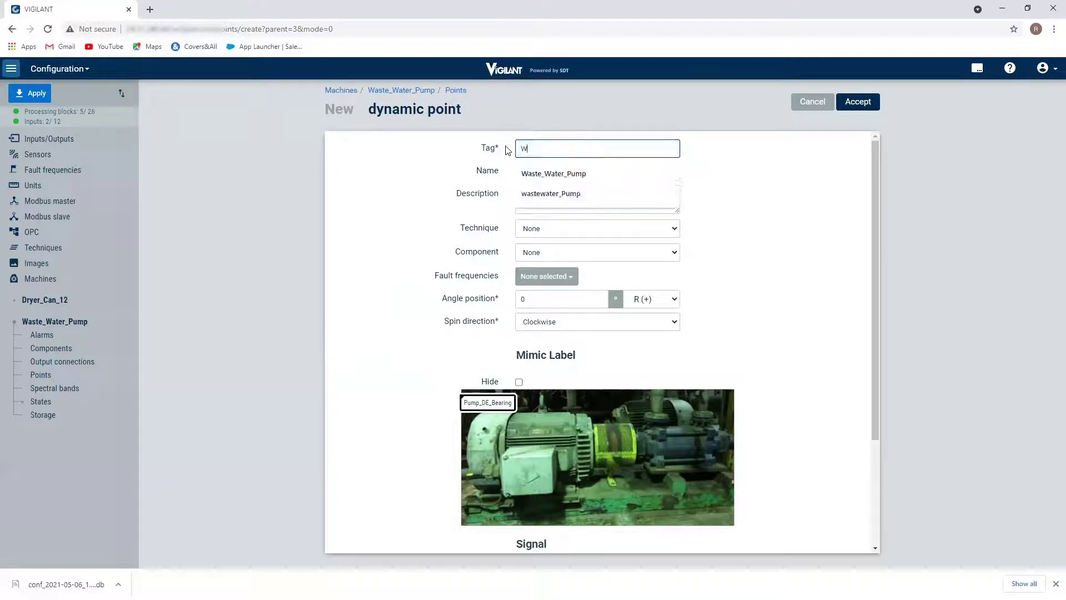
{"action": "type", "text": "W_"}
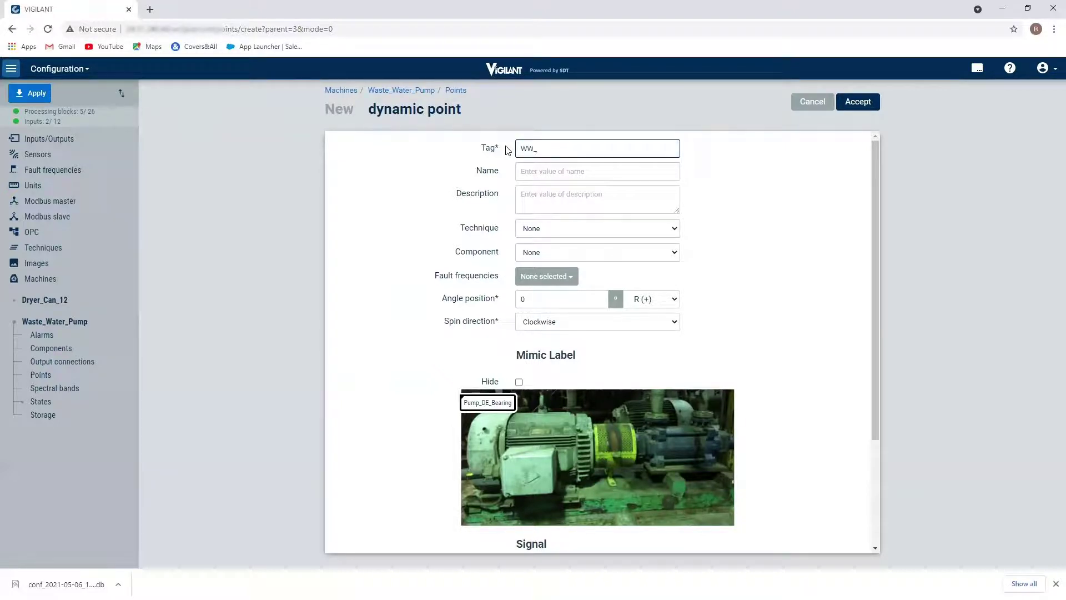
{"action": "type", "text": "Pump_De"}
{"action": "key", "text": "BackSpace"}
{"action": "type", "text": "E"}
Set the point's technique to Ultrasound and place its mimic label just below the pump's coupling end in the image
{"action": "left_click", "coordinate": [675, 229]}
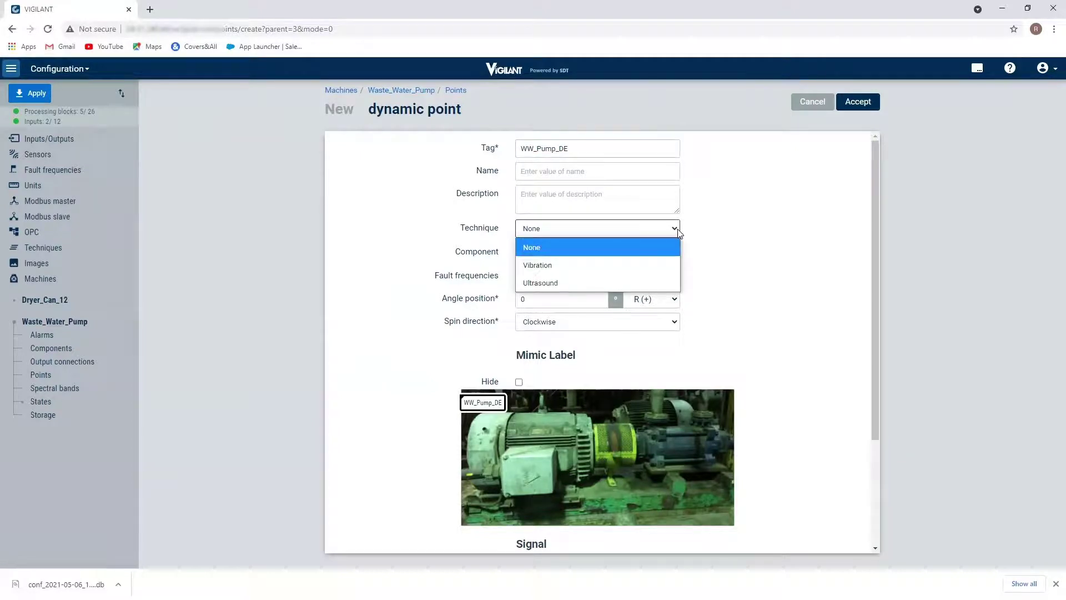
{"action": "left_click", "coordinate": [604, 287]}
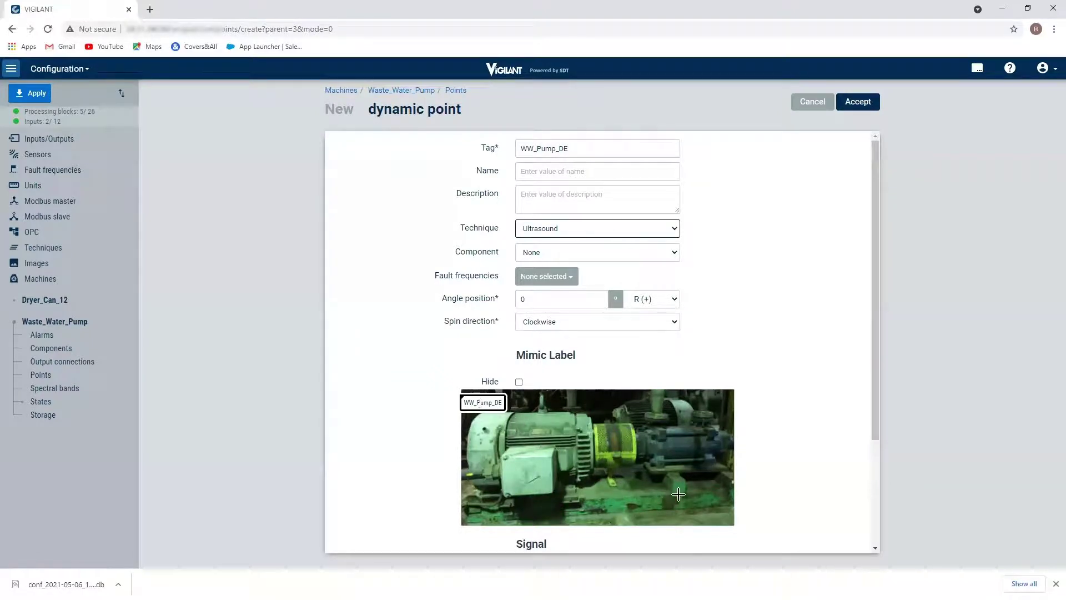
{"action": "left_click", "coordinate": [642, 438]}
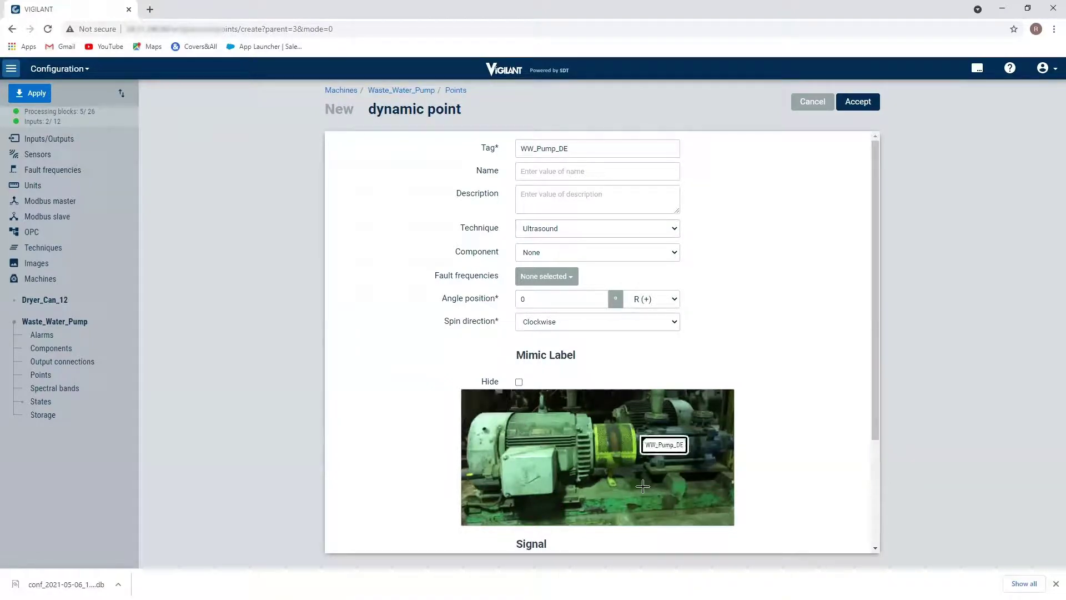
{"action": "left_click", "coordinate": [639, 462]}
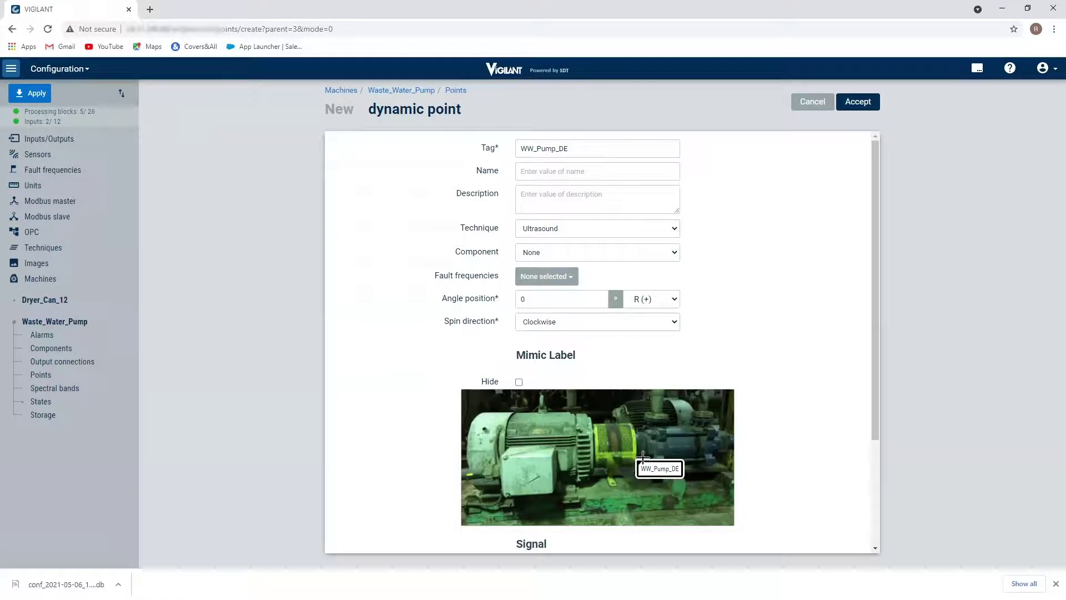
Assign Input 3 as the point's signal input and accept the new dynamic point
{"action": "scroll", "coordinate": [716, 386], "scroll_direction": "down", "scroll_amount": 3}
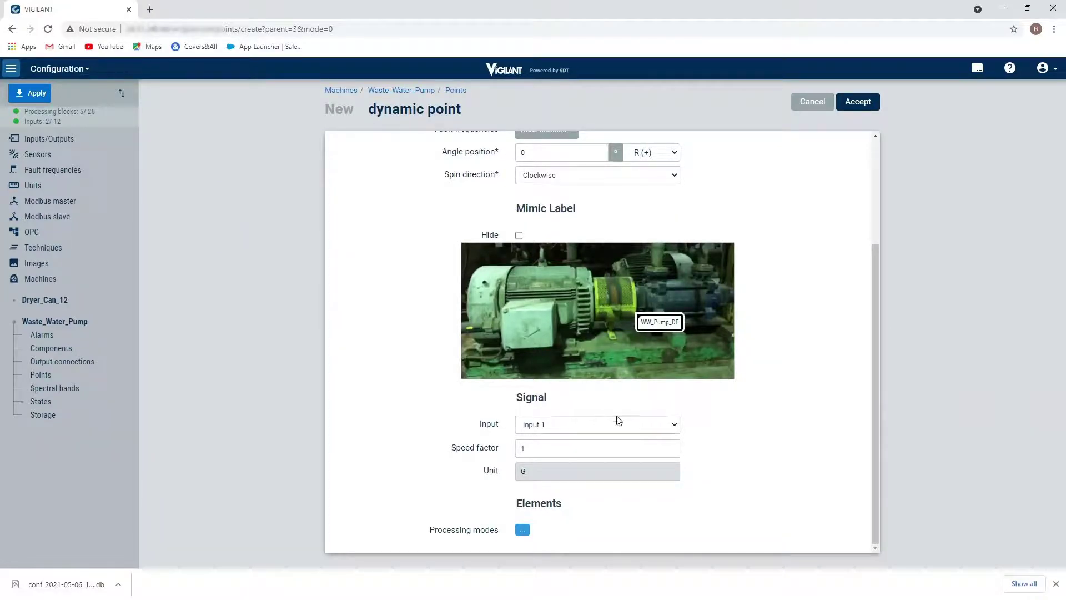
{"action": "left_click", "coordinate": [675, 427]}
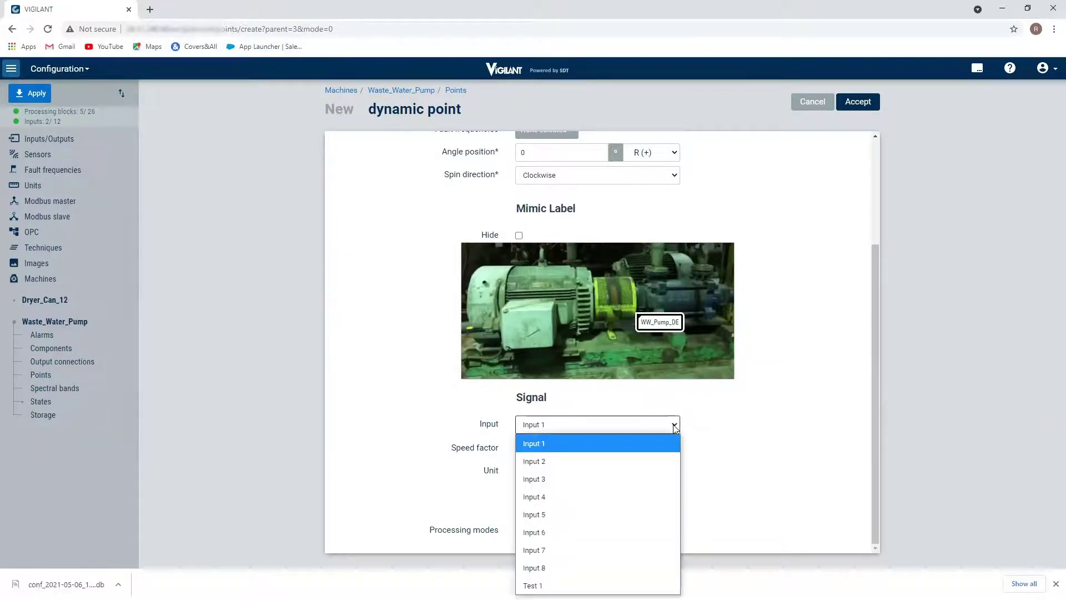
{"action": "left_click", "coordinate": [572, 475]}
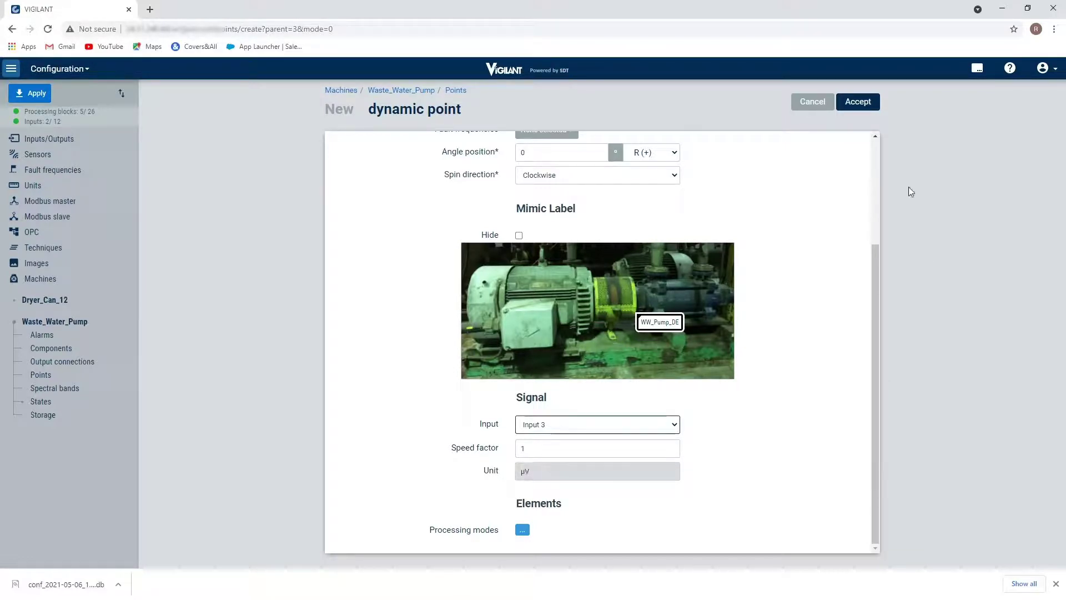
{"action": "left_click", "coordinate": [860, 106]}
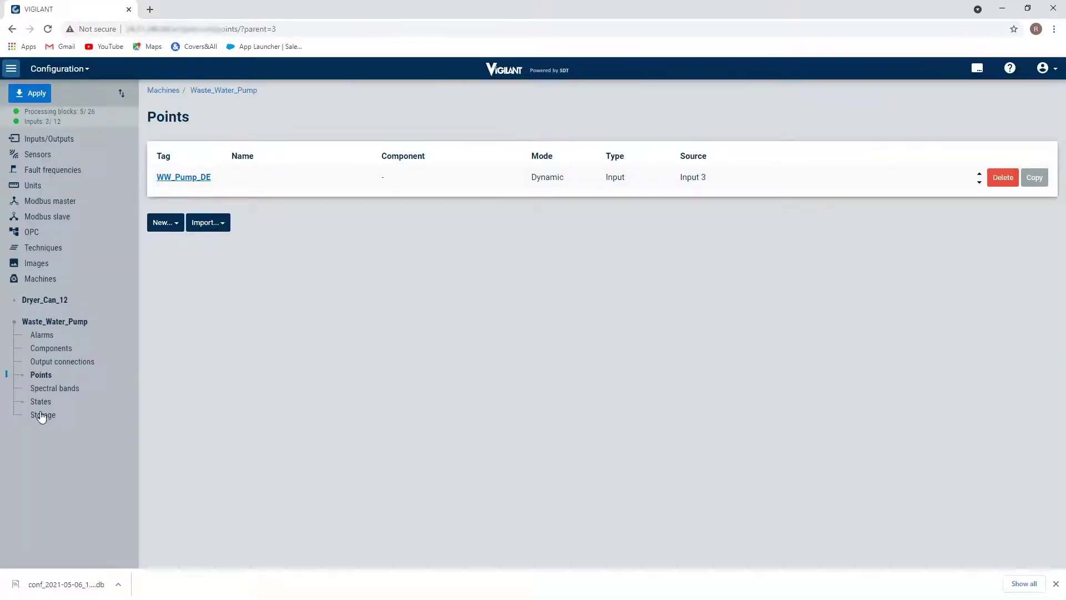
Copy the WW_Pump_DE point under the new tag WW_Pump_NDE
{"action": "left_click", "coordinate": [23, 377]}
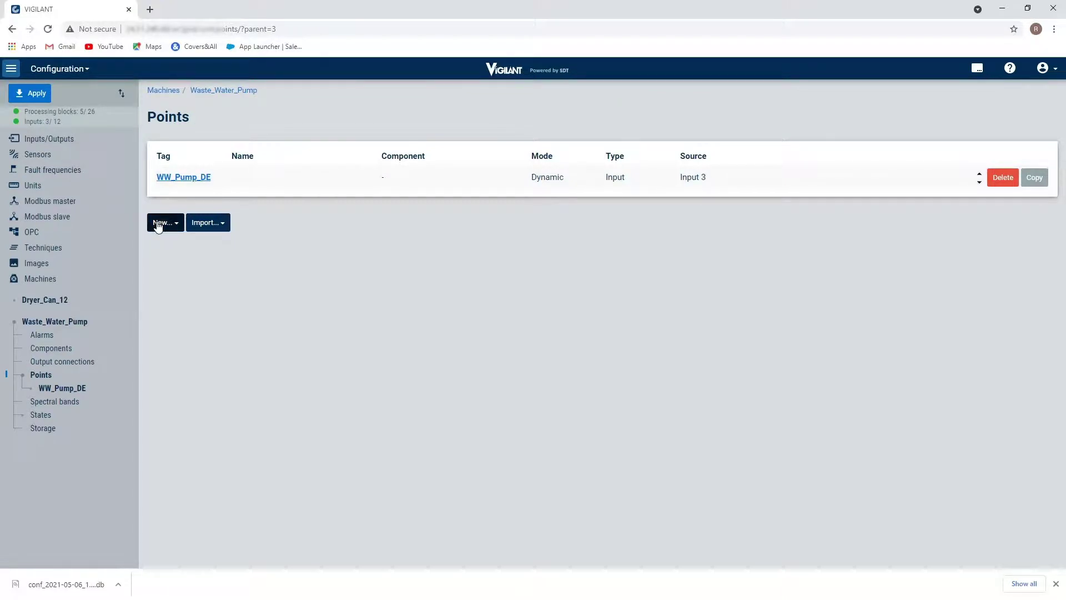
{"action": "left_click", "coordinate": [1035, 178]}
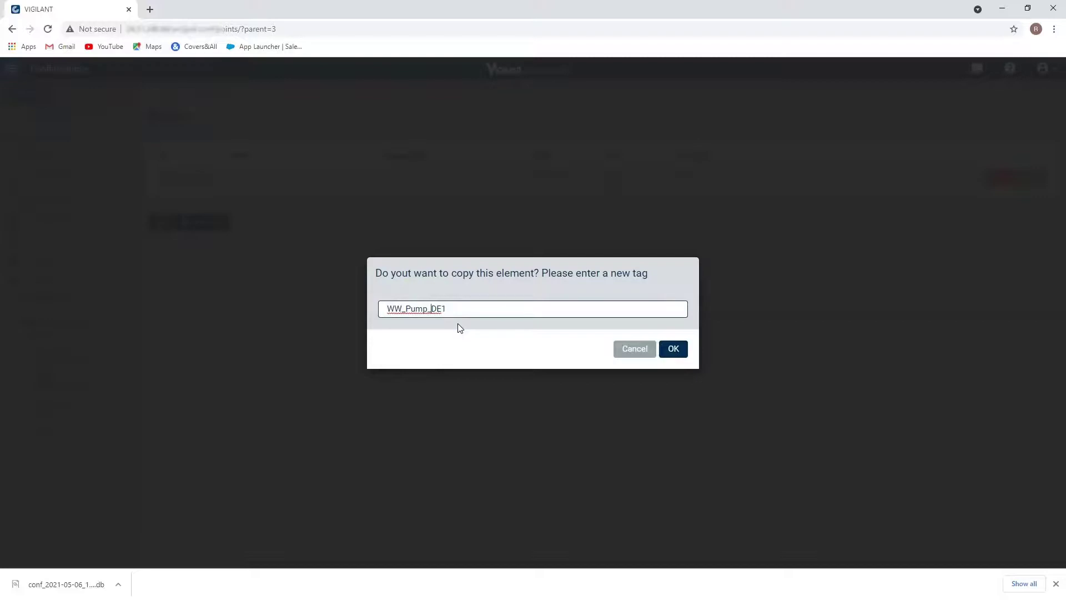
{"action": "type", "text": "N"}
{"action": "left_click", "coordinate": [674, 348]}
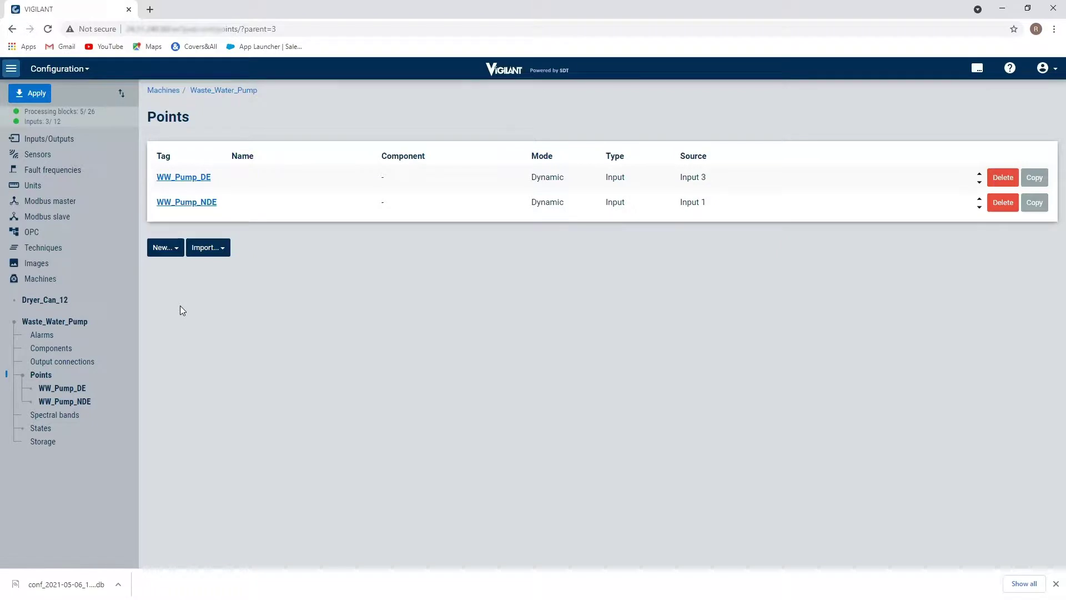
Assign Input 4 as the signal input of the WW_Pump_NDE point and accept the change
{"action": "left_click", "coordinate": [201, 207]}
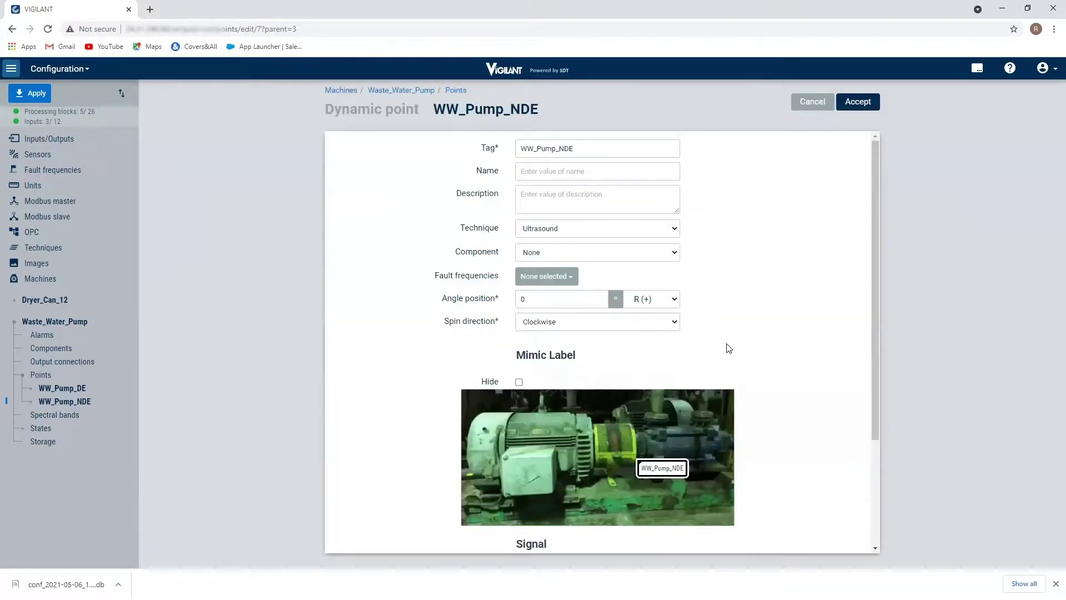
{"action": "scroll", "coordinate": [729, 349], "scroll_direction": "down", "scroll_amount": 3}
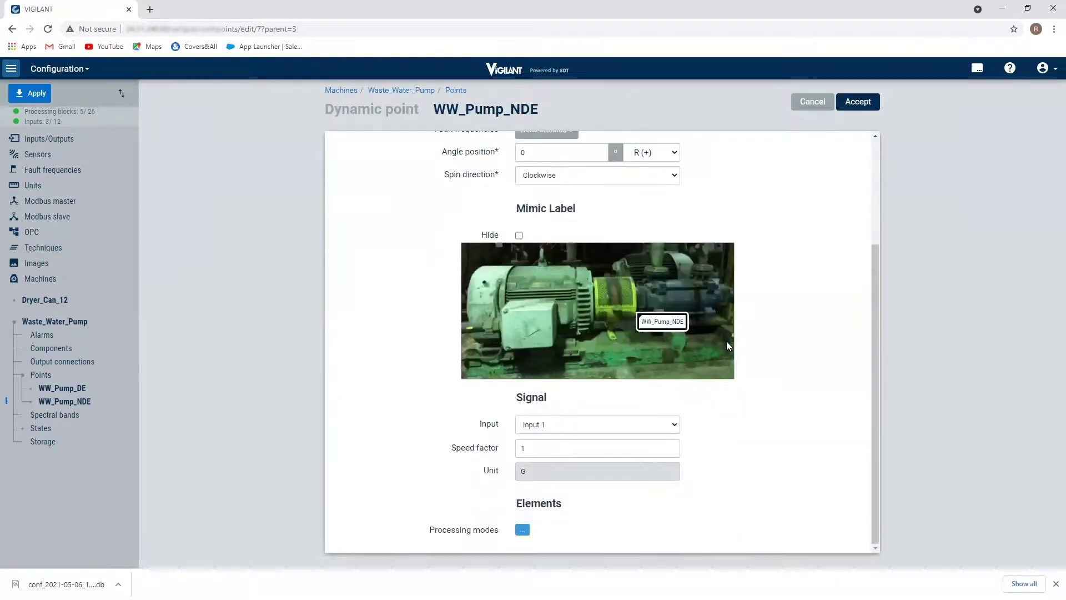
{"action": "left_click", "coordinate": [668, 429]}
{"action": "left_click", "coordinate": [565, 497]}
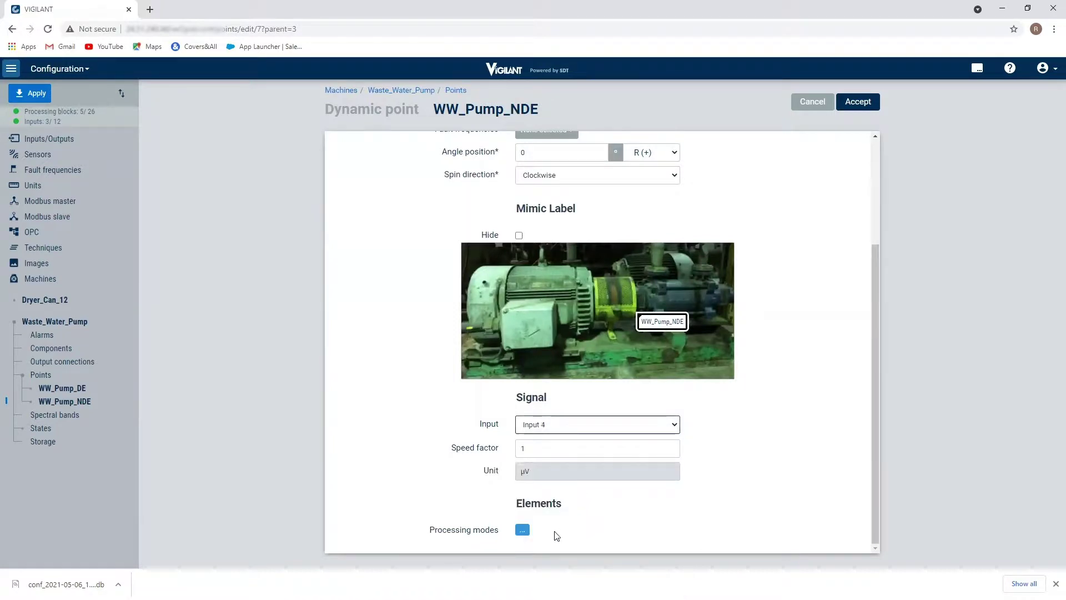
{"action": "left_click", "coordinate": [675, 427]}
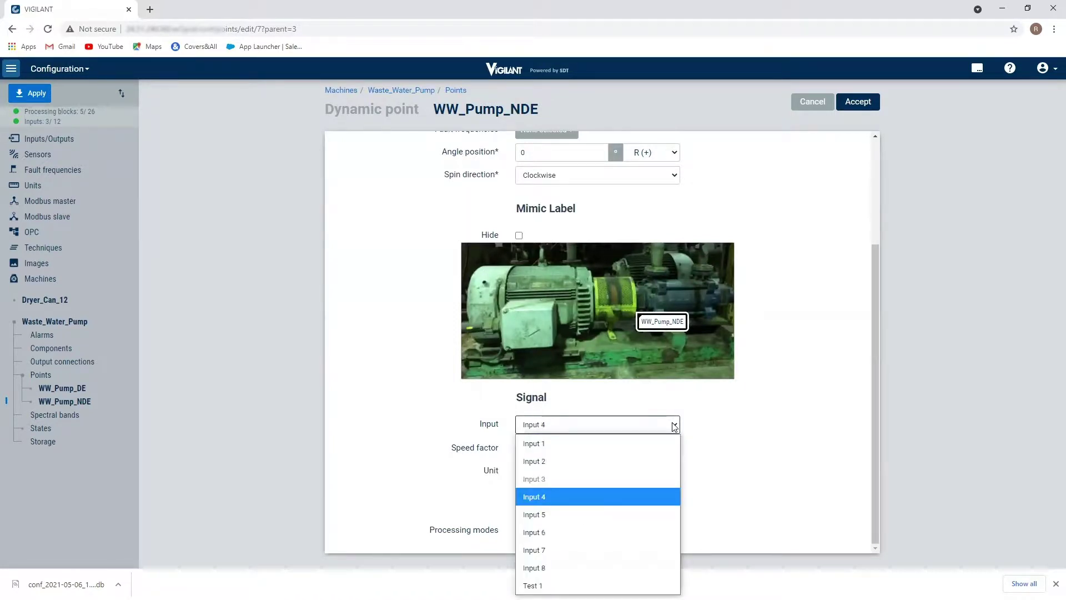
{"action": "left_click", "coordinate": [674, 426]}
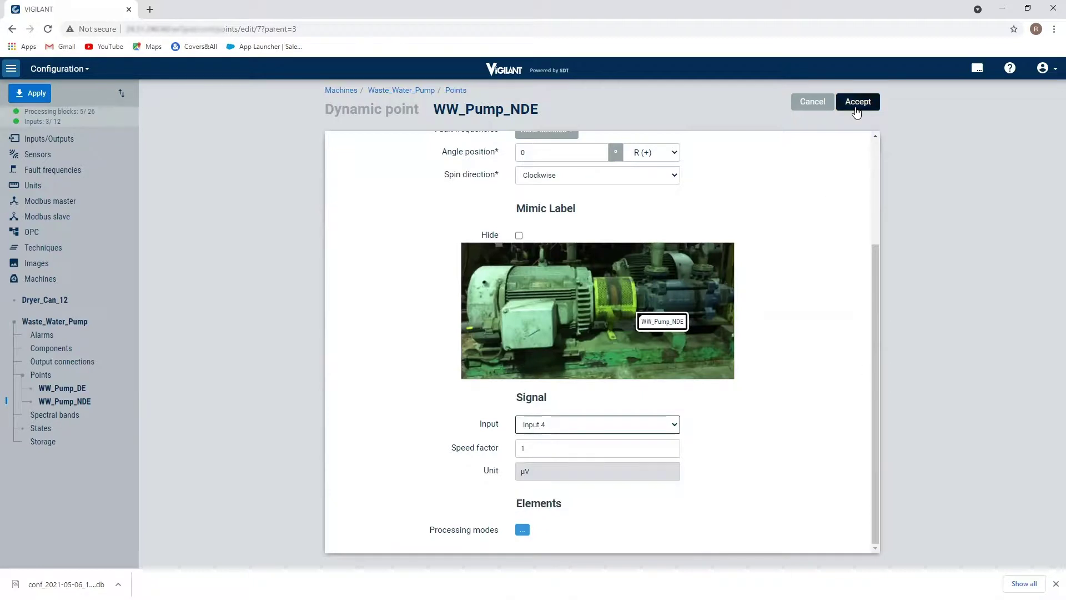
{"action": "left_click", "coordinate": [856, 107]}
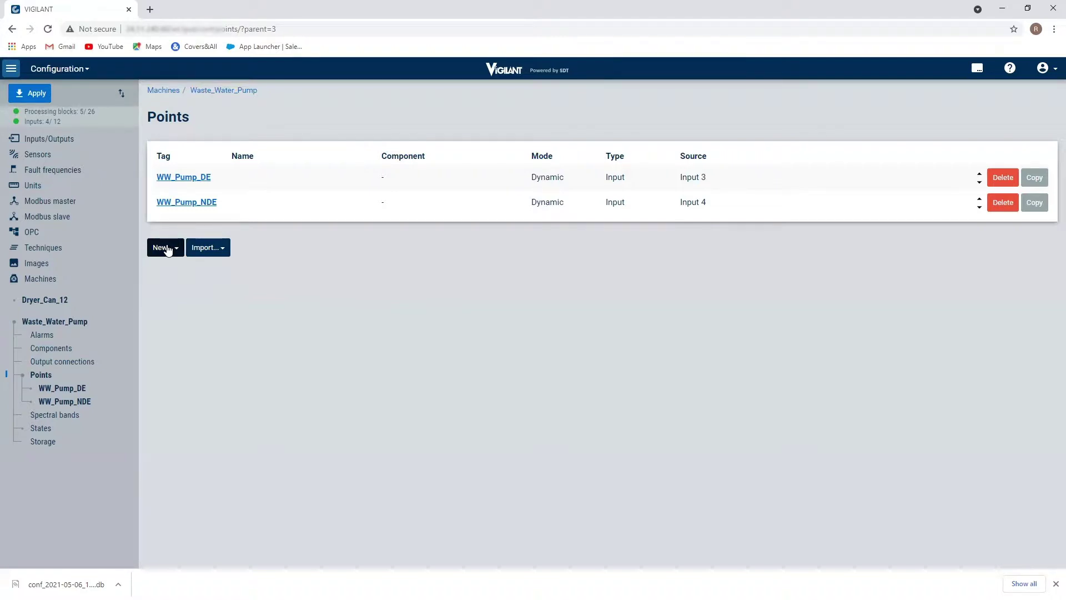
Start a new dynamic point for Waste_Water_Pump and set its tag to WW_Motor_DE
{"action": "left_click", "coordinate": [168, 251]}
{"action": "left_click", "coordinate": [178, 269]}
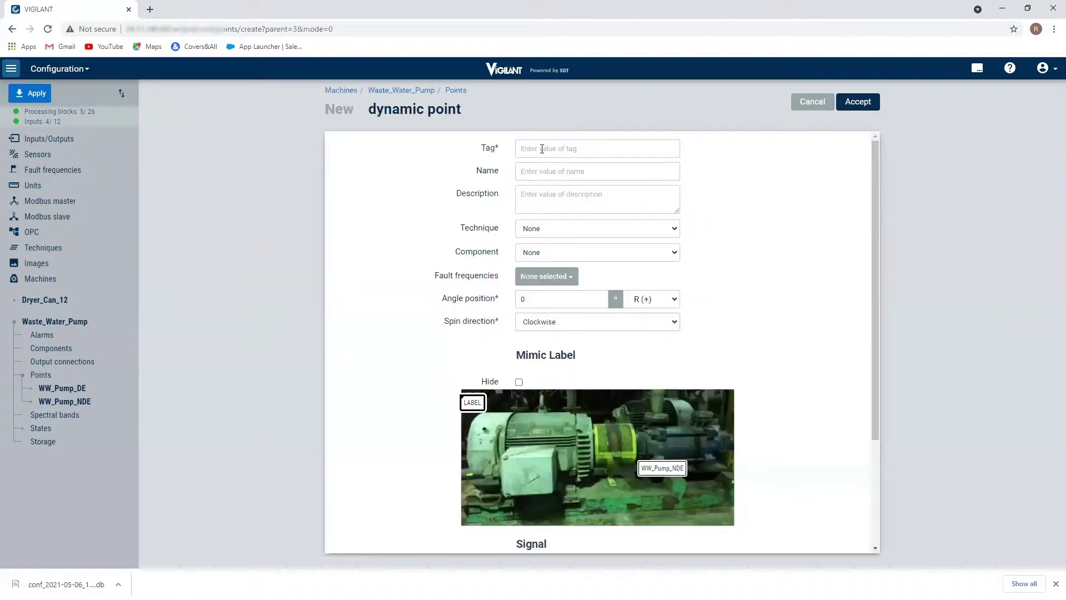
{"action": "left_click", "coordinate": [542, 149]}
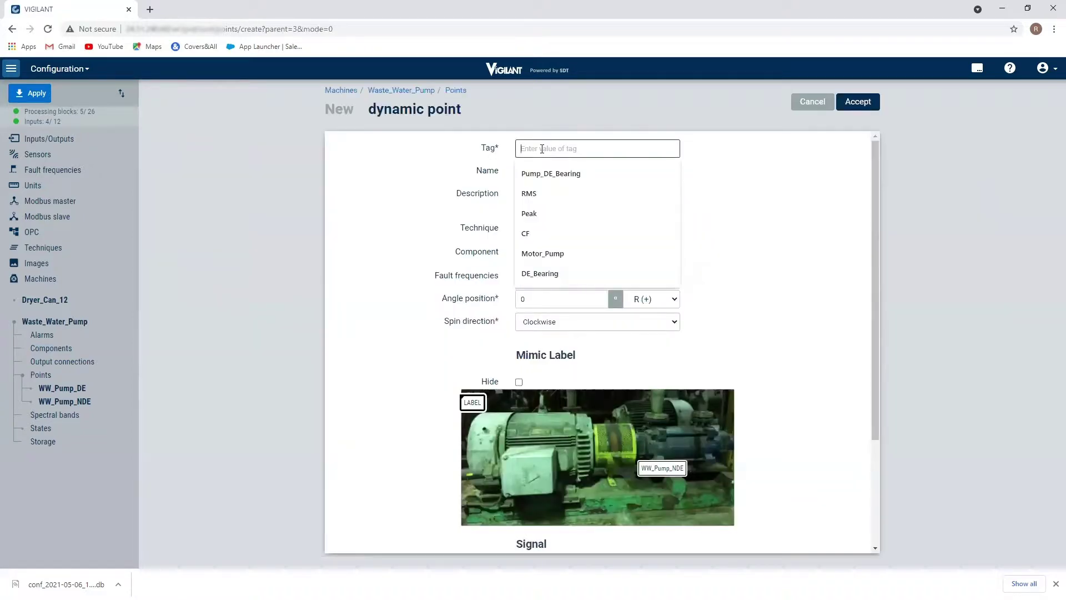
{"action": "type", "text": "WW_"}
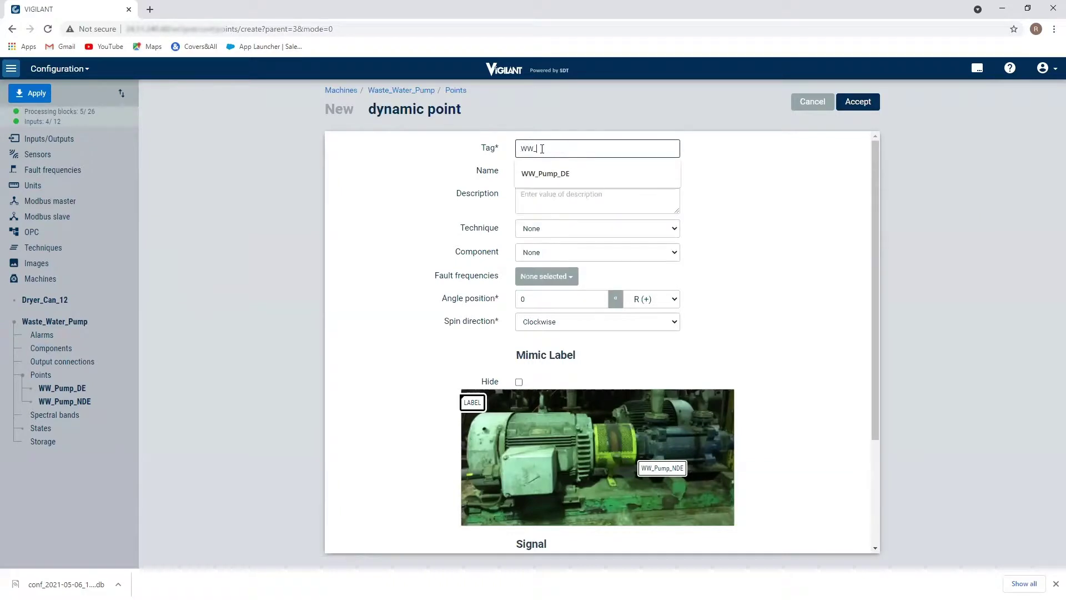
{"action": "type", "text": "Motor_DE"}
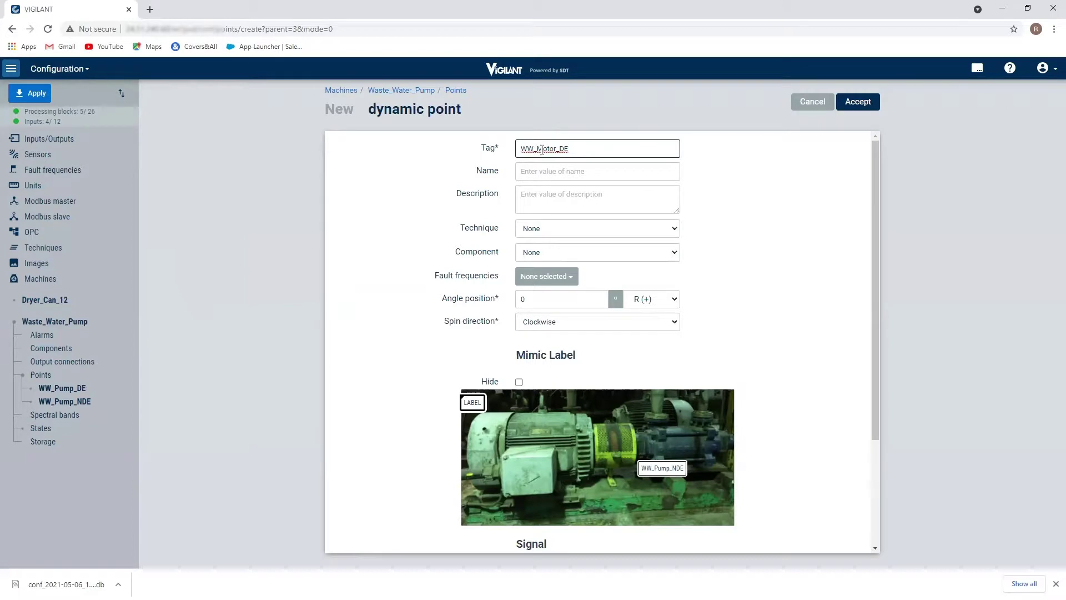
Set the new point's technique to Vibration and place its mimic label at the motor's coupling end in the image
{"action": "left_click", "coordinate": [673, 233]}
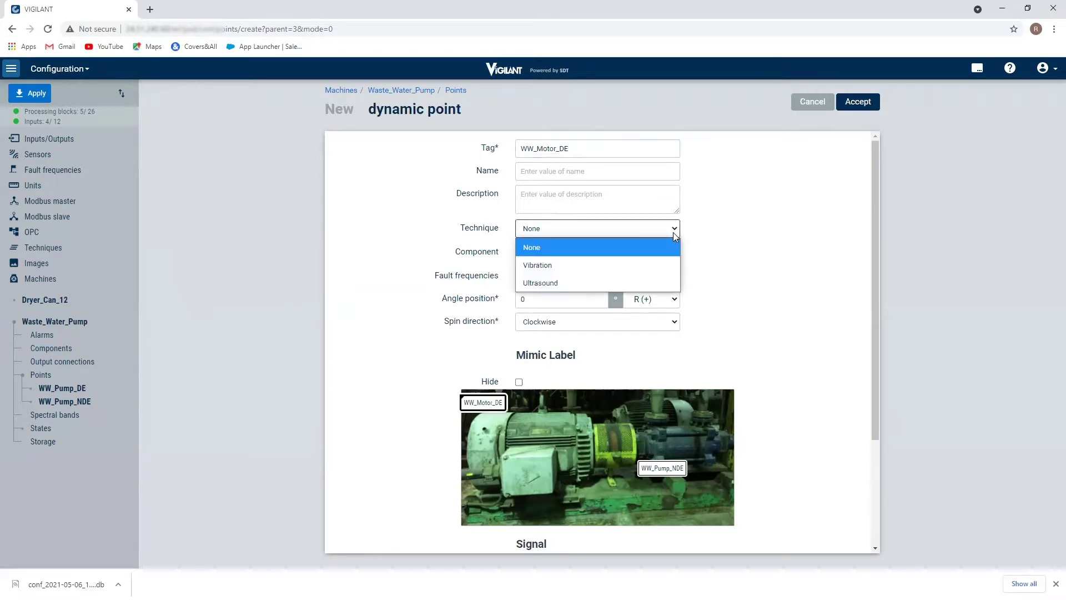
{"action": "left_click", "coordinate": [626, 265]}
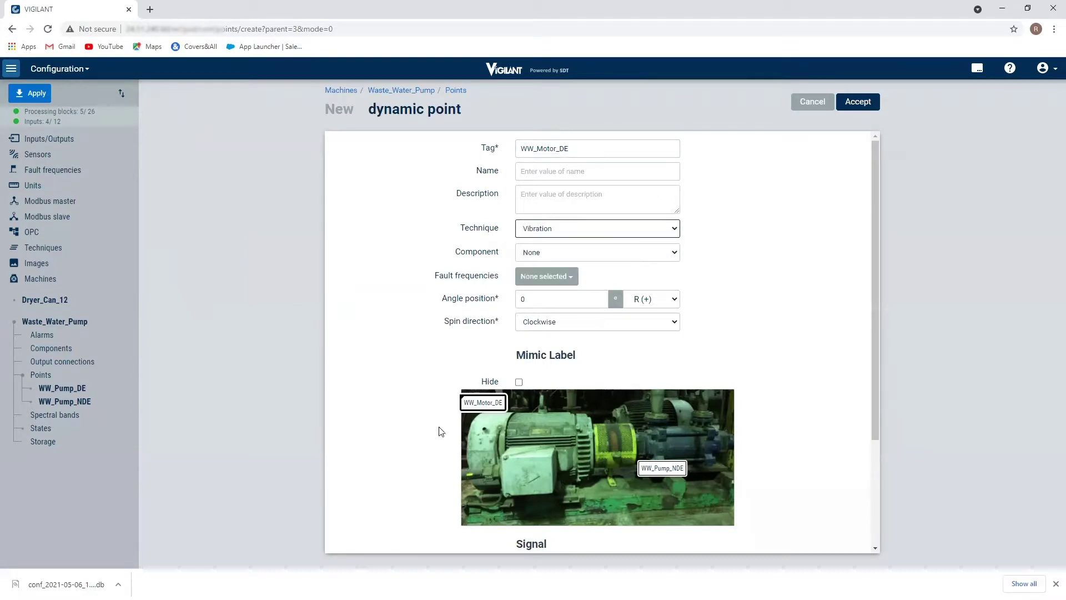
{"action": "left_click", "coordinate": [573, 433]}
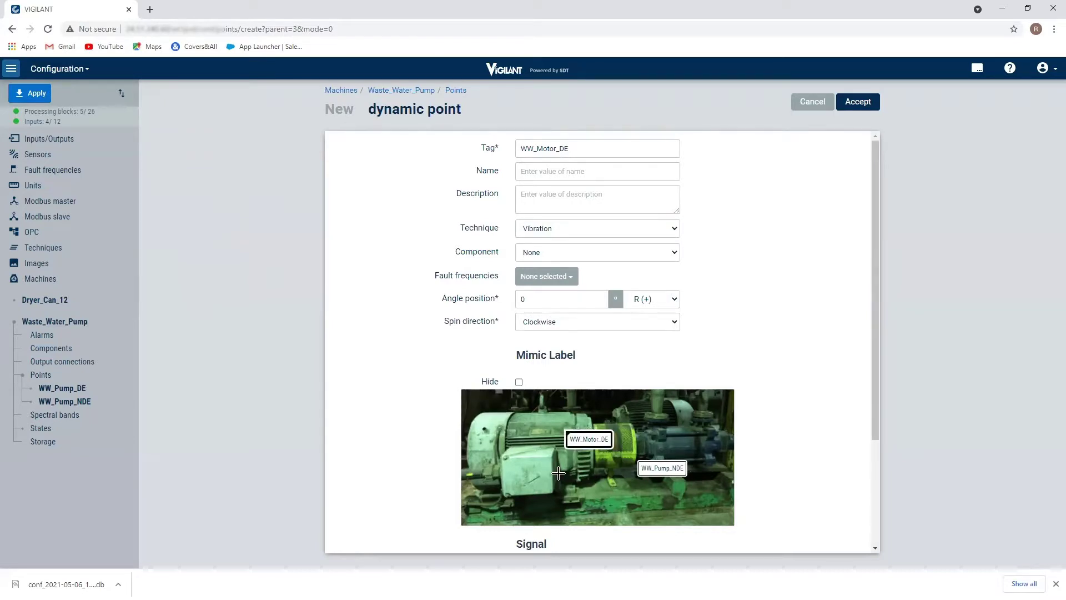
Assign Input 5 as the WW_Motor_DE point's signal input and accept the new dynamic point
{"action": "scroll", "coordinate": [768, 397], "scroll_direction": "down", "scroll_amount": 2}
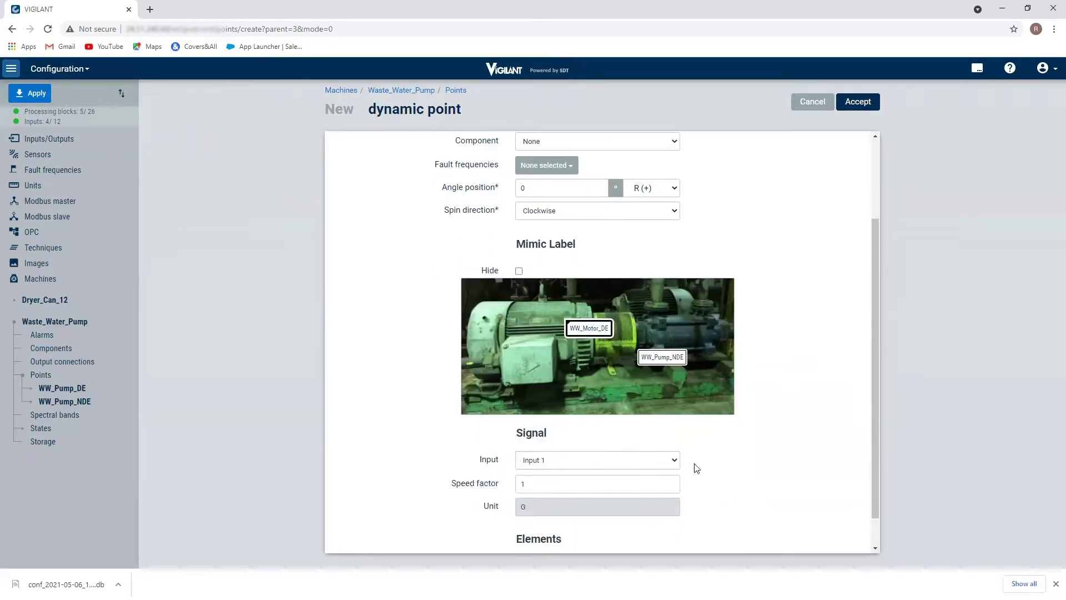
{"action": "left_click", "coordinate": [675, 461]}
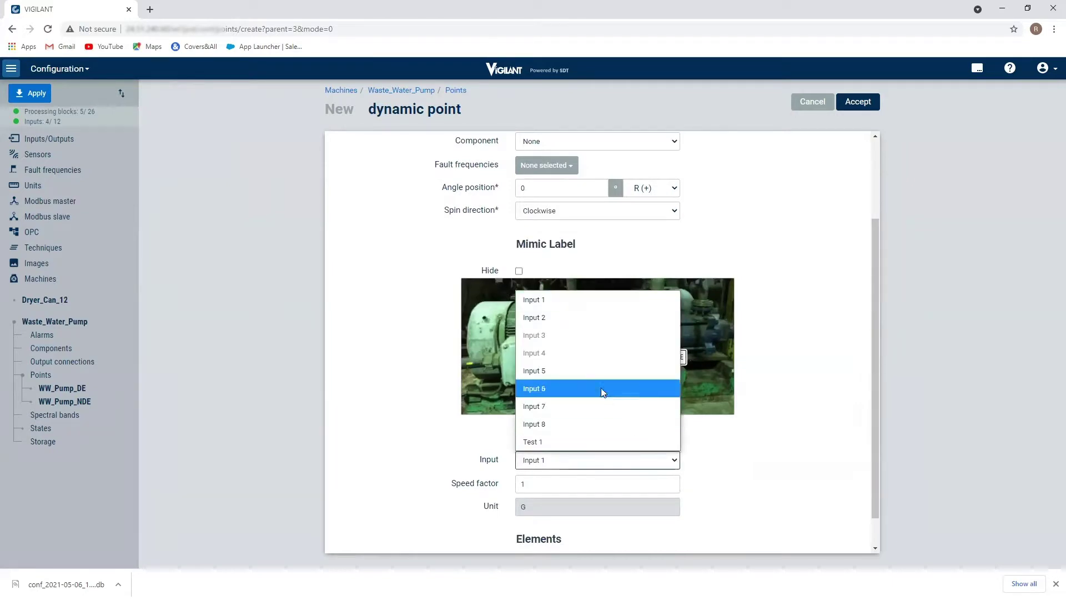
{"action": "left_click", "coordinate": [588, 371]}
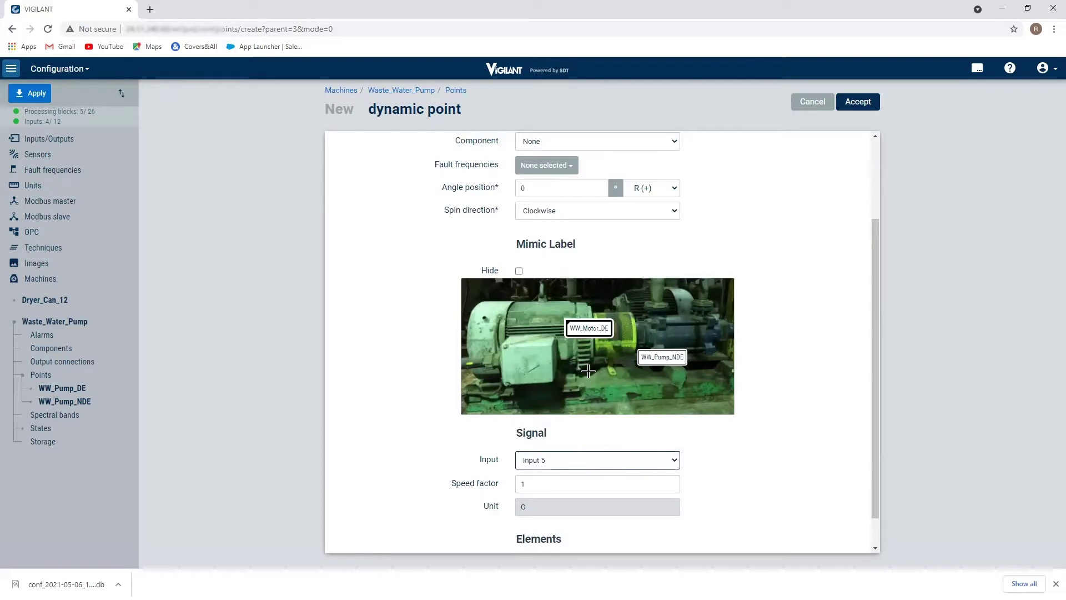
{"action": "scroll", "coordinate": [588, 371], "scroll_direction": "down", "scroll_amount": 1}
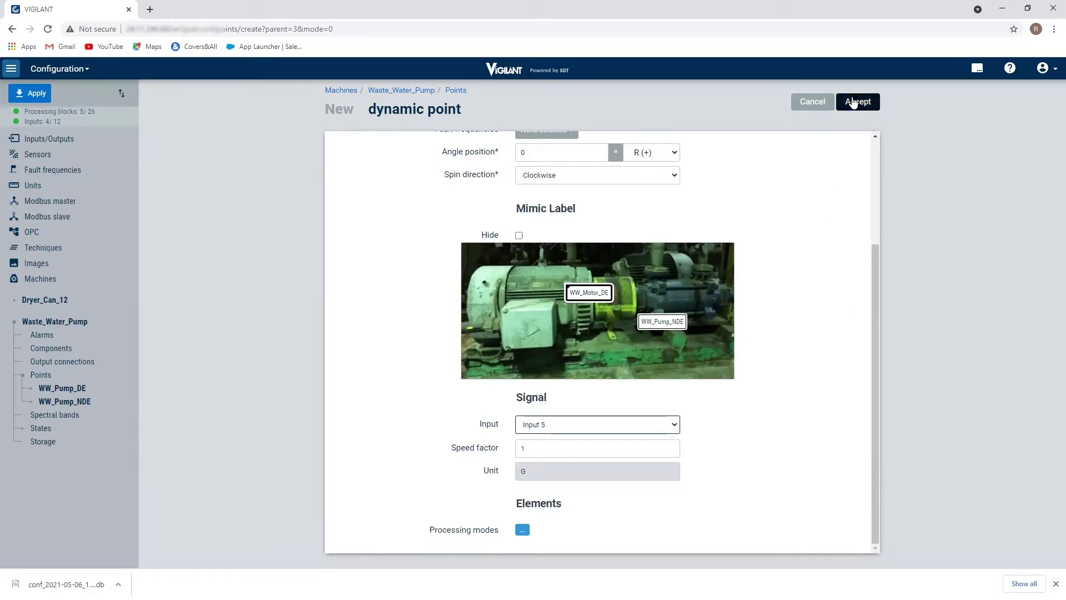
{"action": "left_click", "coordinate": [854, 102]}
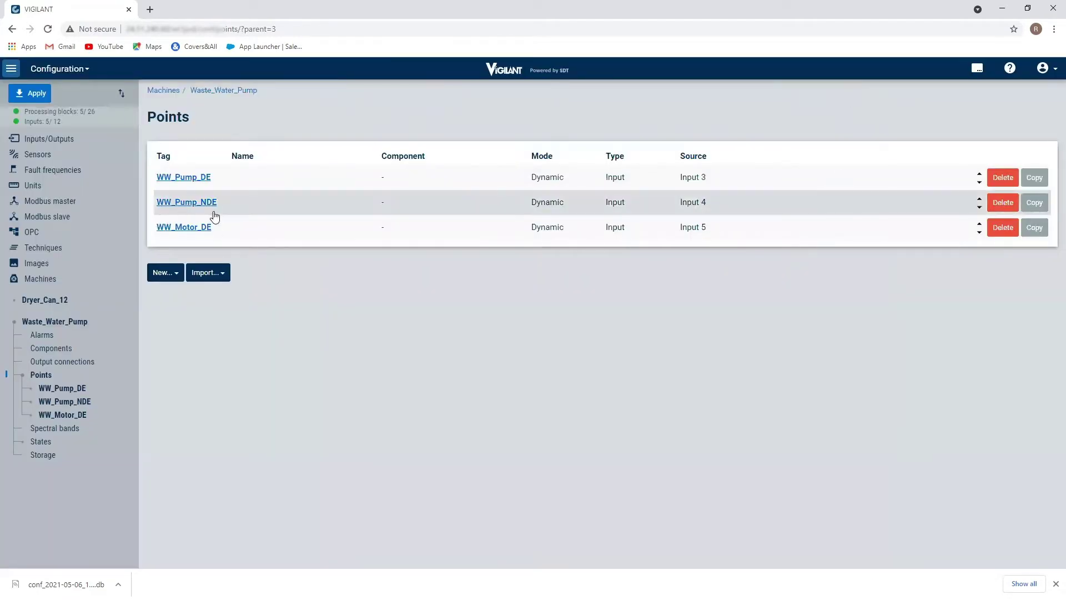
Move the WW_Pump_NDE mimic label to the pump's far end, away from the coupling, and accept the change
{"action": "left_click", "coordinate": [199, 202]}
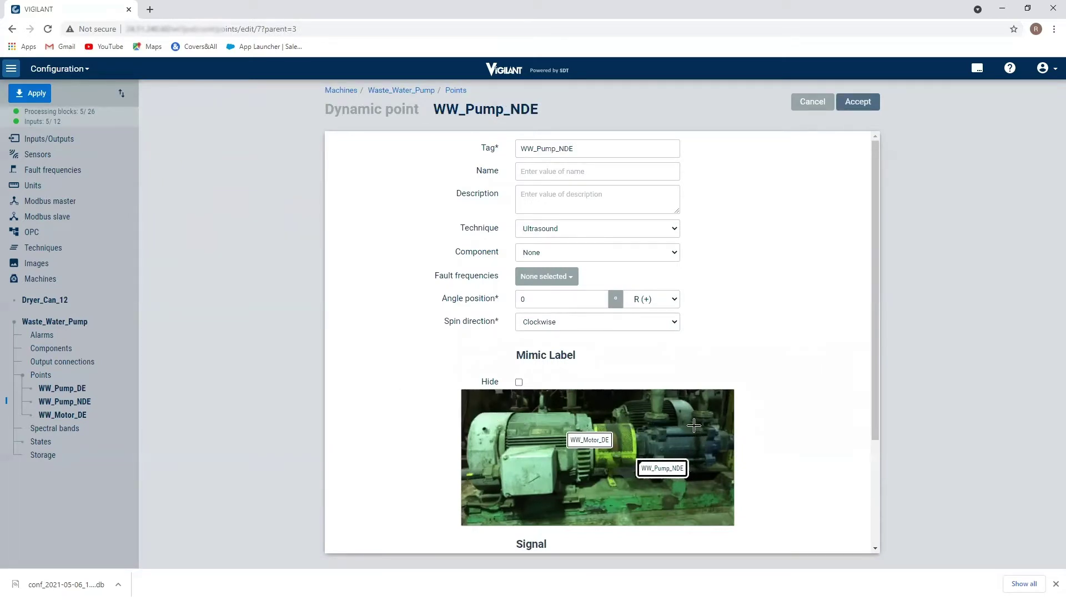
{"action": "left_click", "coordinate": [696, 436]}
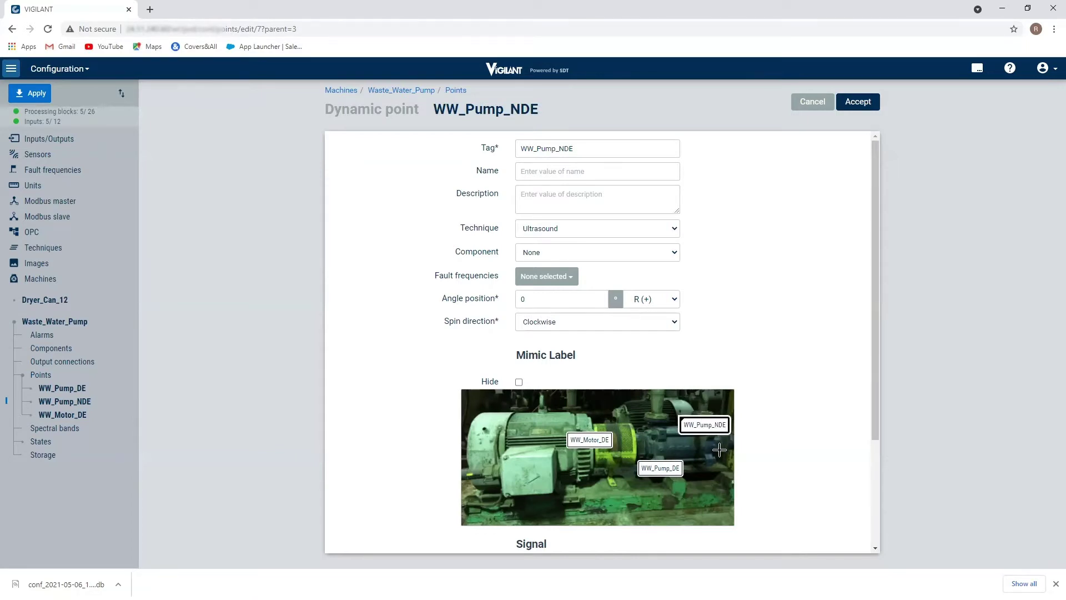
{"action": "left_click", "coordinate": [858, 102]}
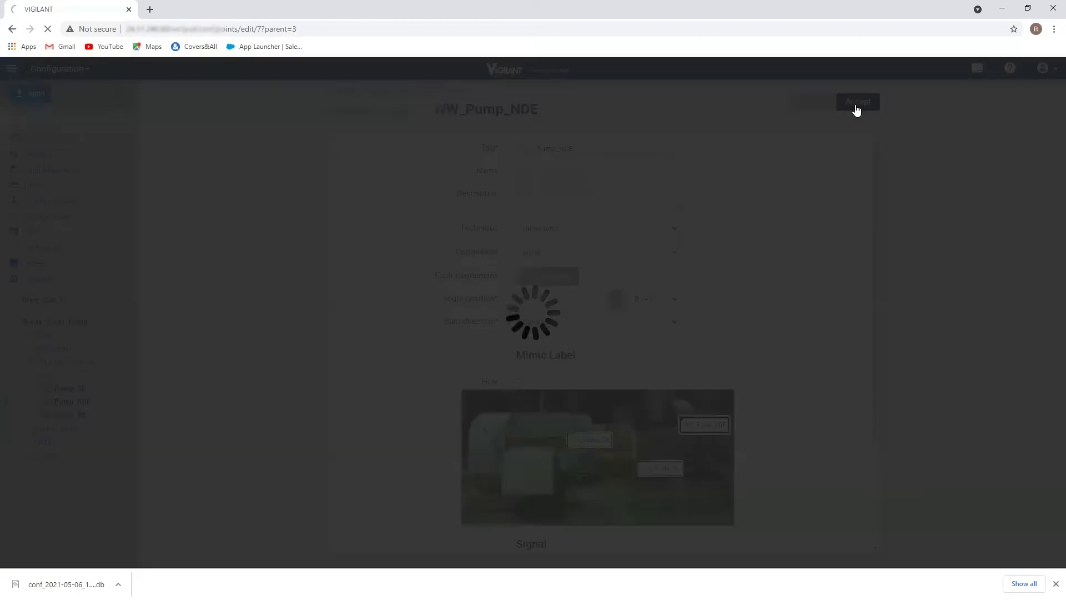